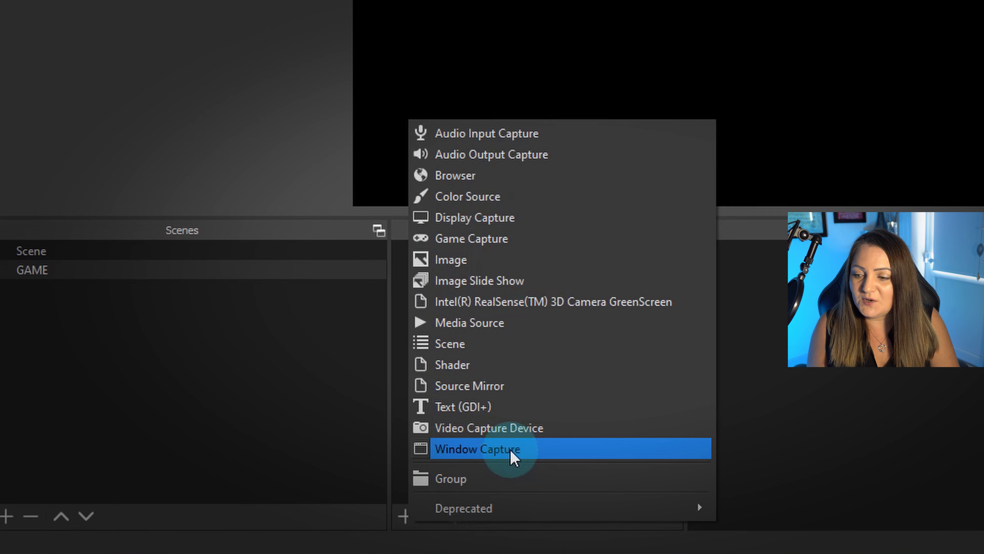
Add a Window Capture source named "Destineeeee" to the GAME scene, capturing the window [destiny2.exe]: Destiny 2
left_click(513, 456)
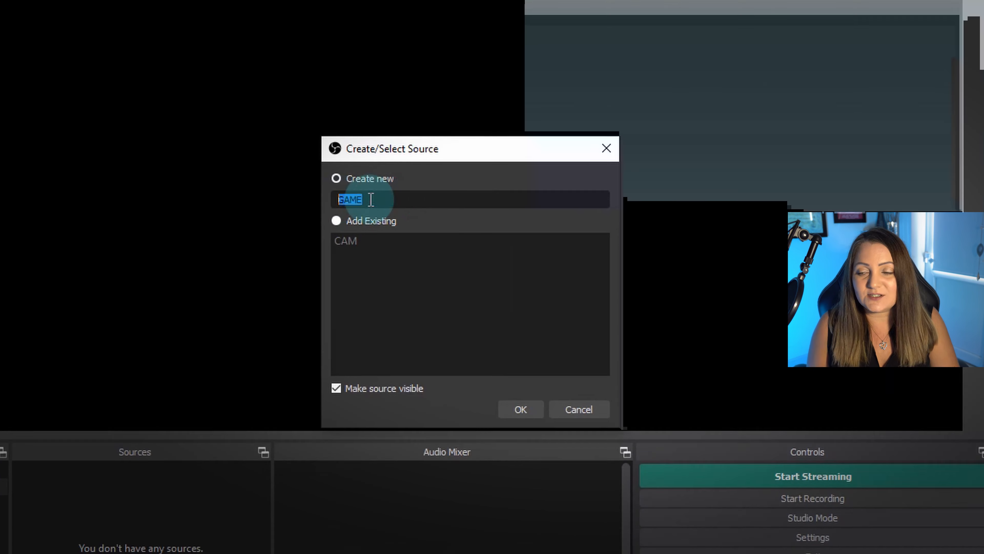
type("Destineeeee")
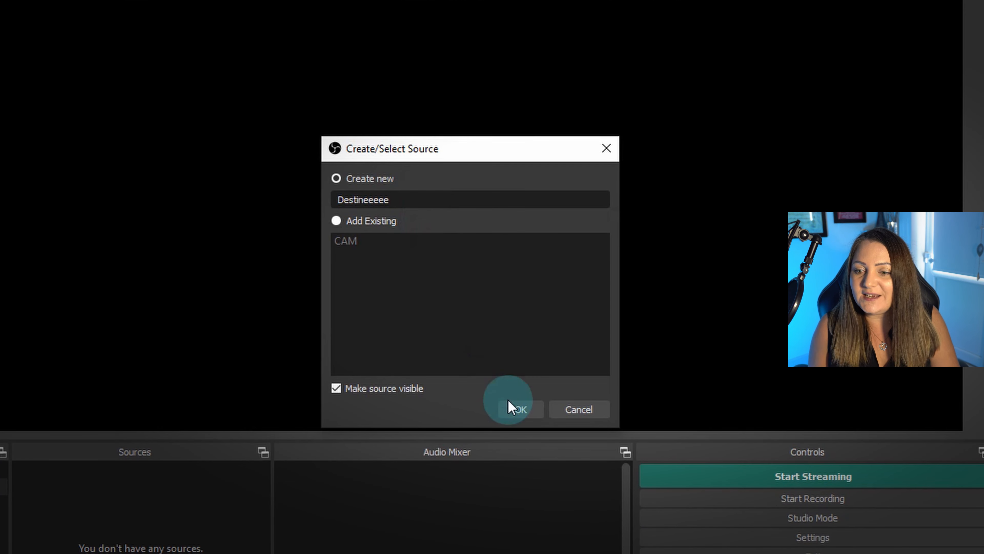
left_click(518, 410)
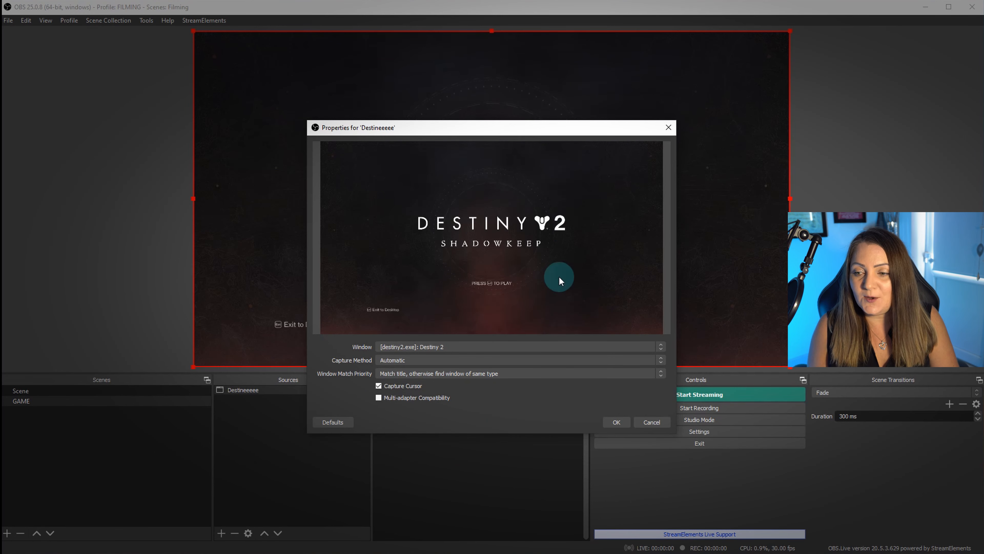
left_click(659, 349)
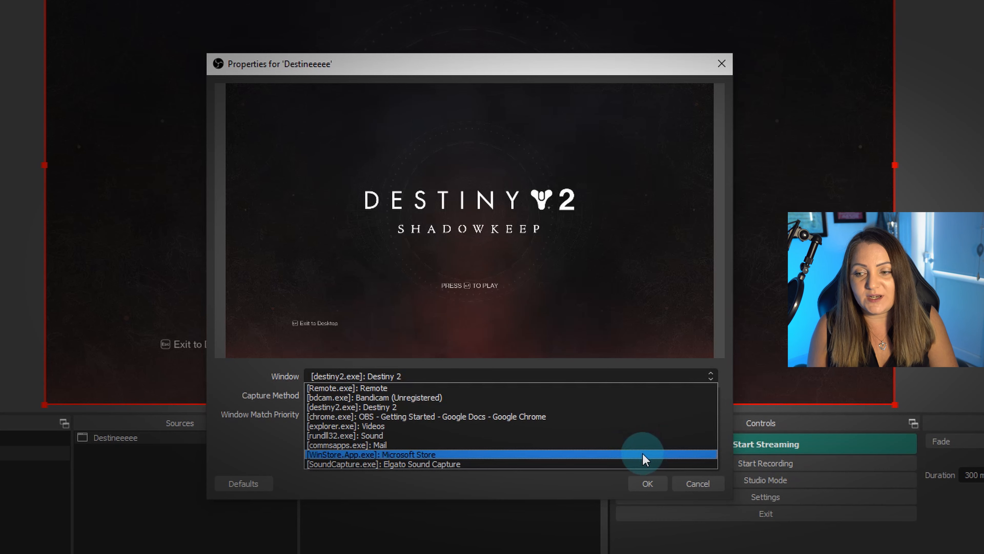
left_click(554, 408)
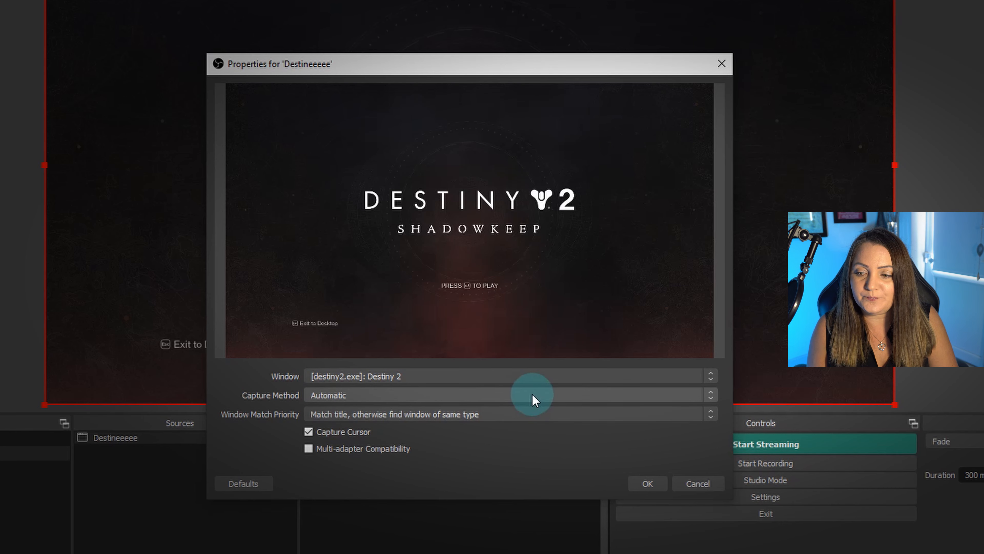
Set the game capture's window match priority to "Window title must match" and turn off cursor capture, accepting the properties
left_click(711, 416)
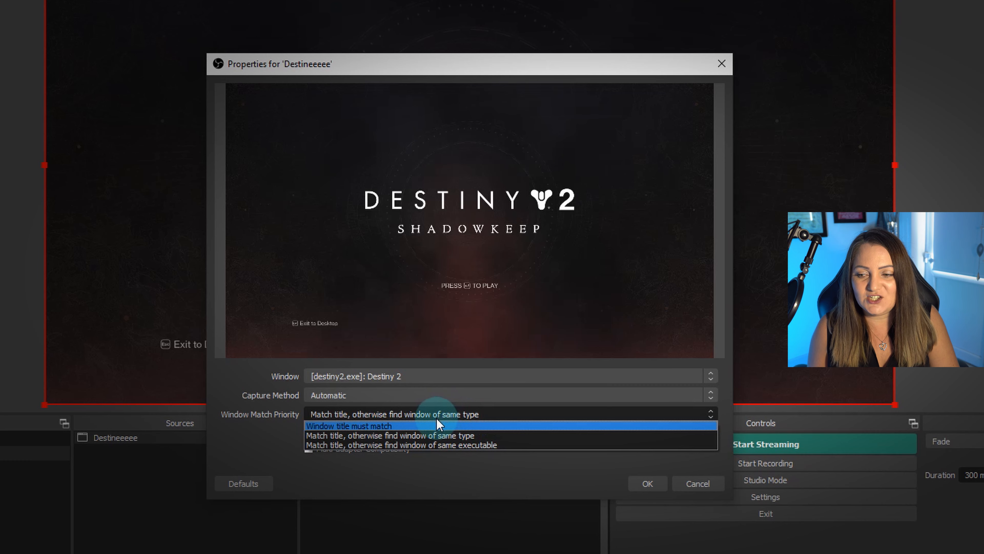
left_click(439, 424)
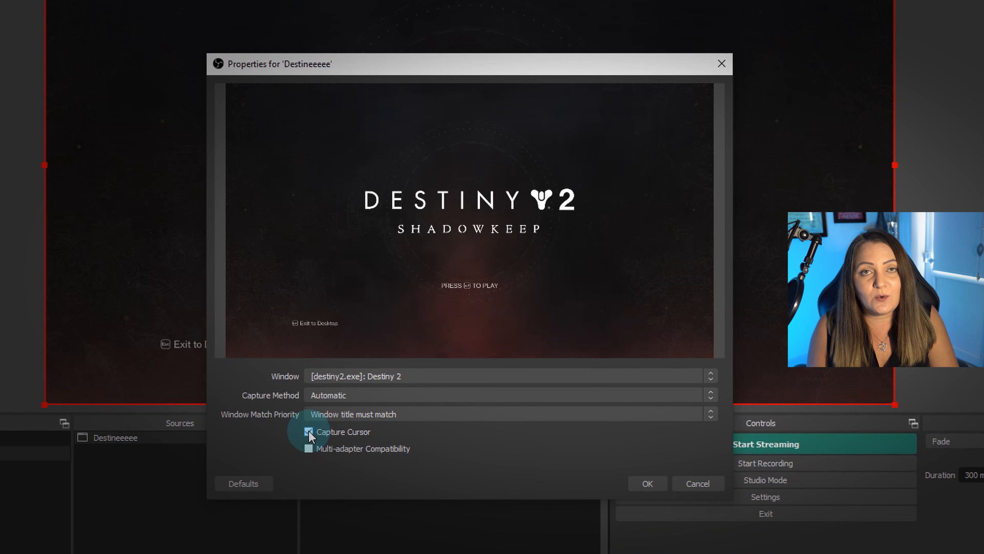
left_click(309, 432)
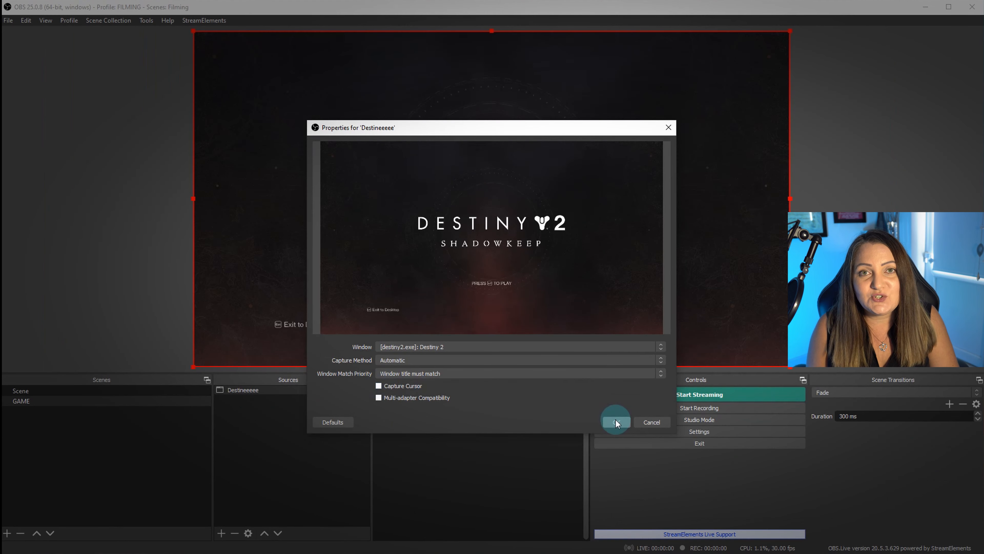
left_click(617, 422)
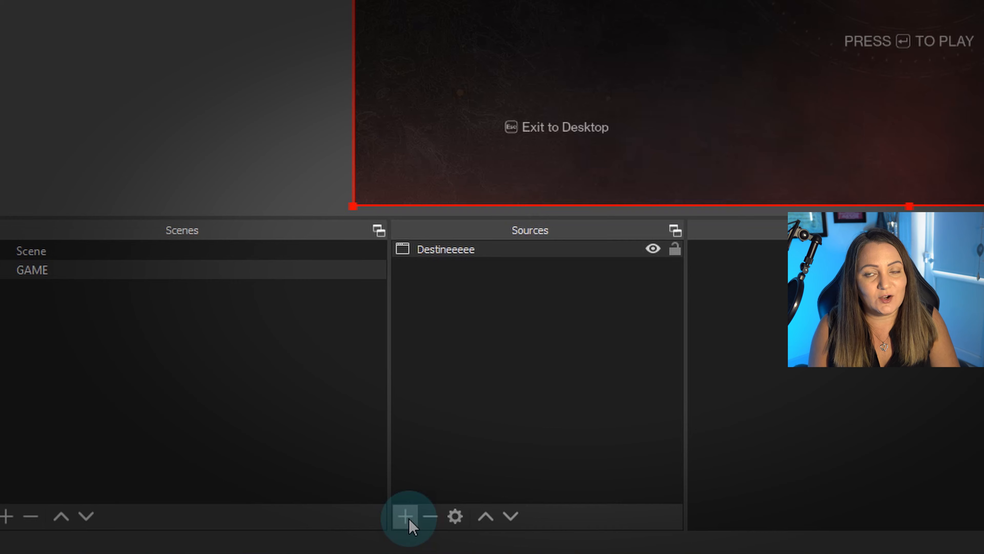
Add an Audio Output Capture source named "Desktop audio" using the device M50x Headphones (2- AudioBox USB)
left_click(407, 516)
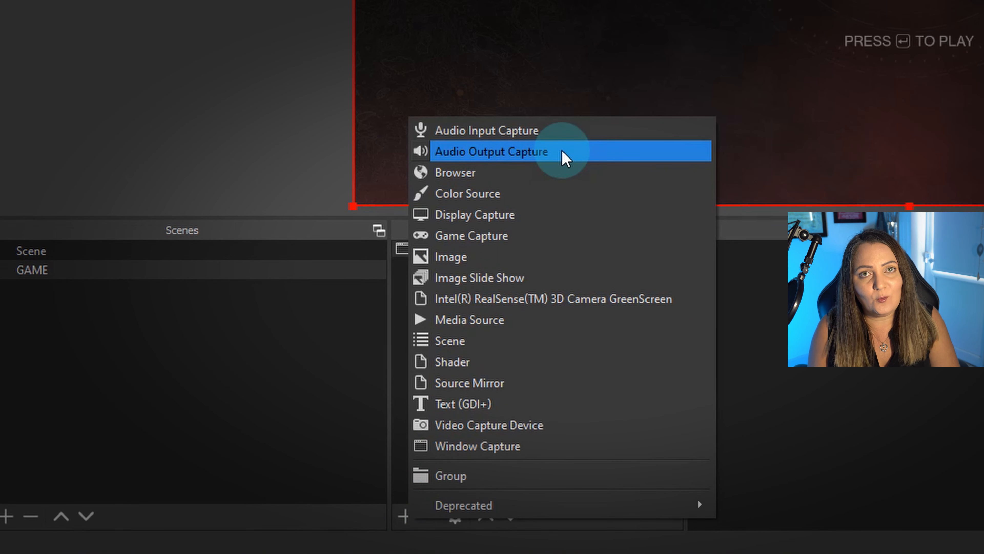
left_click(565, 153)
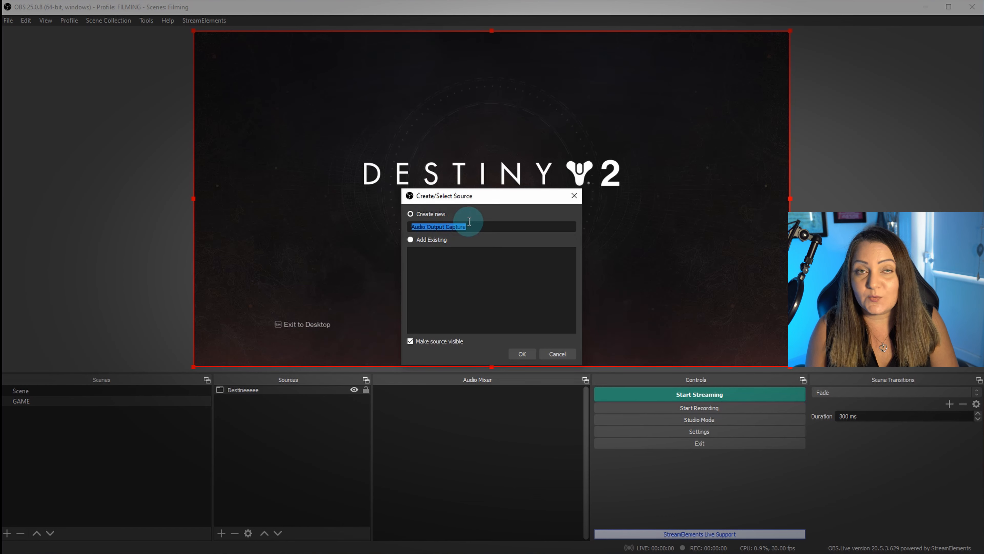
type("Desktop audio")
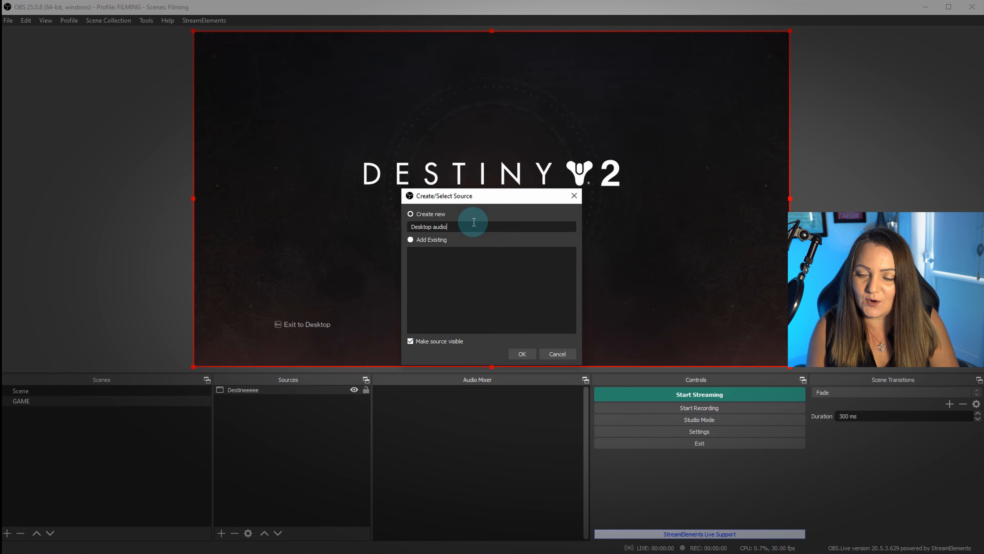
left_click(530, 351)
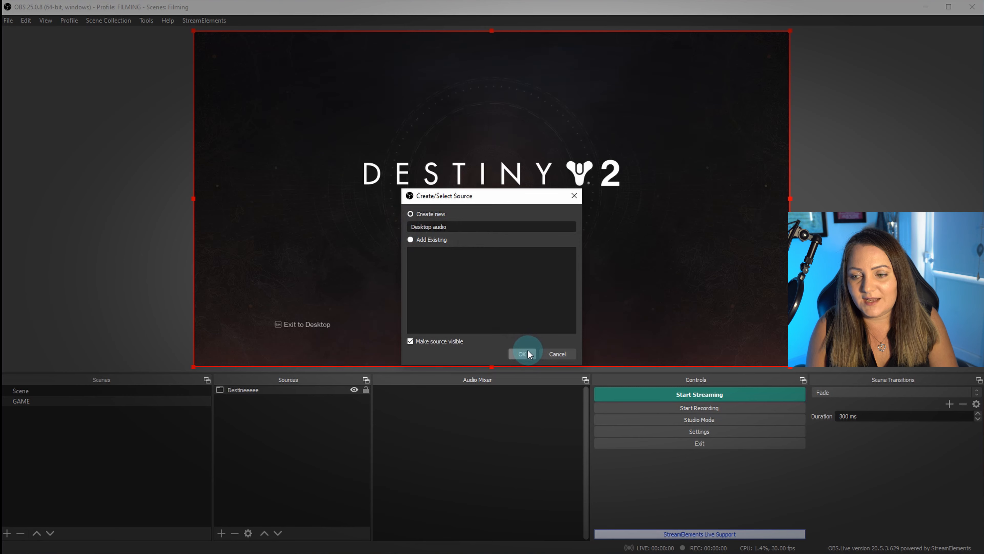
left_click(659, 153)
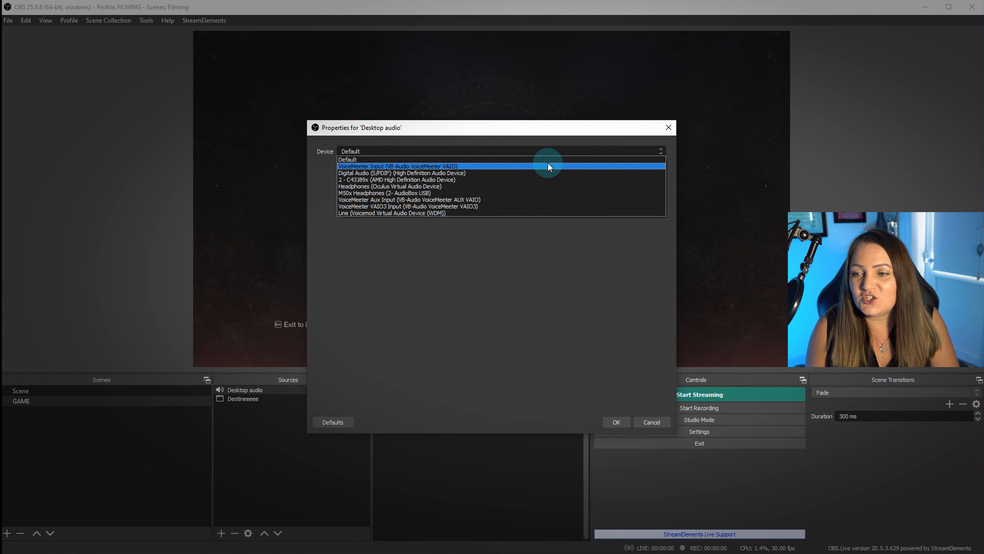
left_click(460, 192)
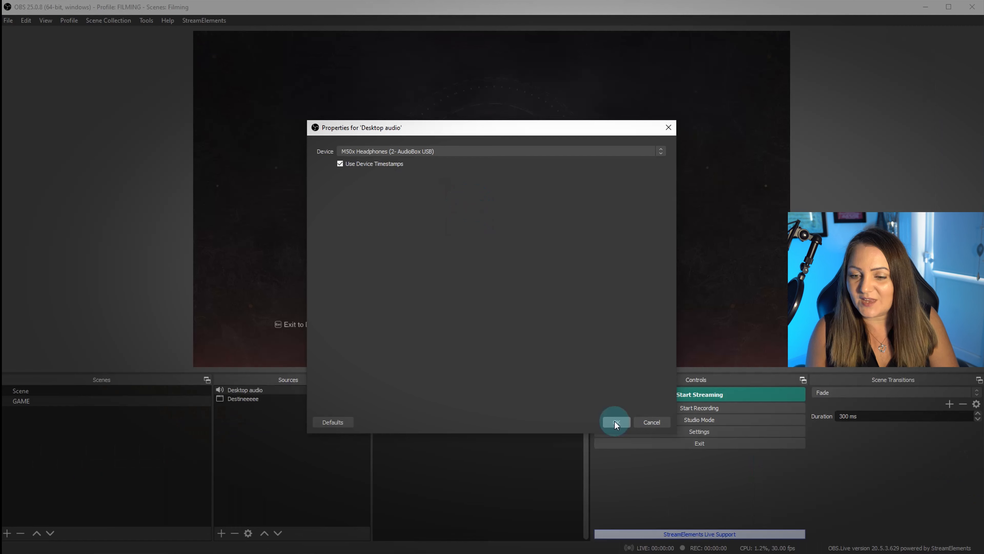
left_click(615, 421)
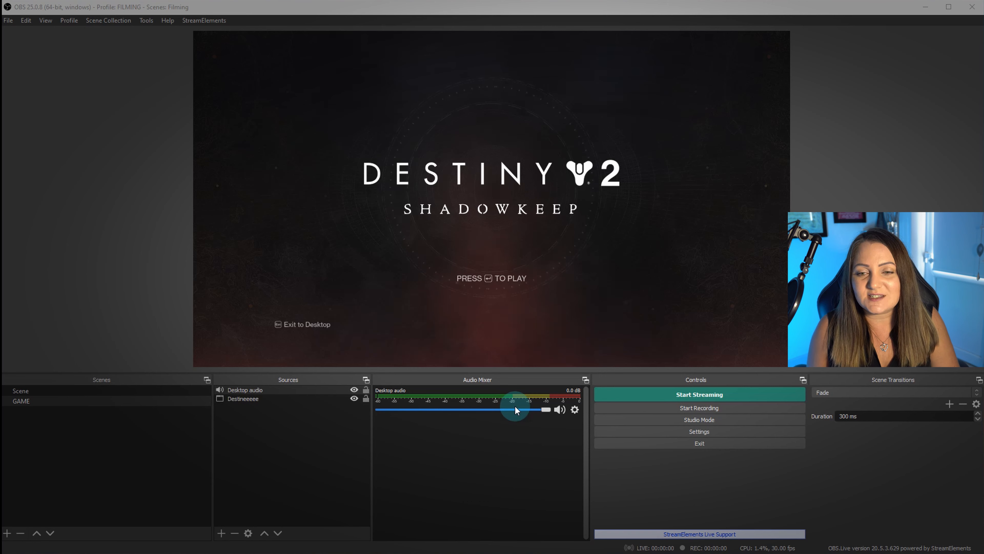
Add an Audio Input Capture source named "Mic" using the device Rode Mic - Line 1 (2- AudioBox USB)
left_click(222, 534)
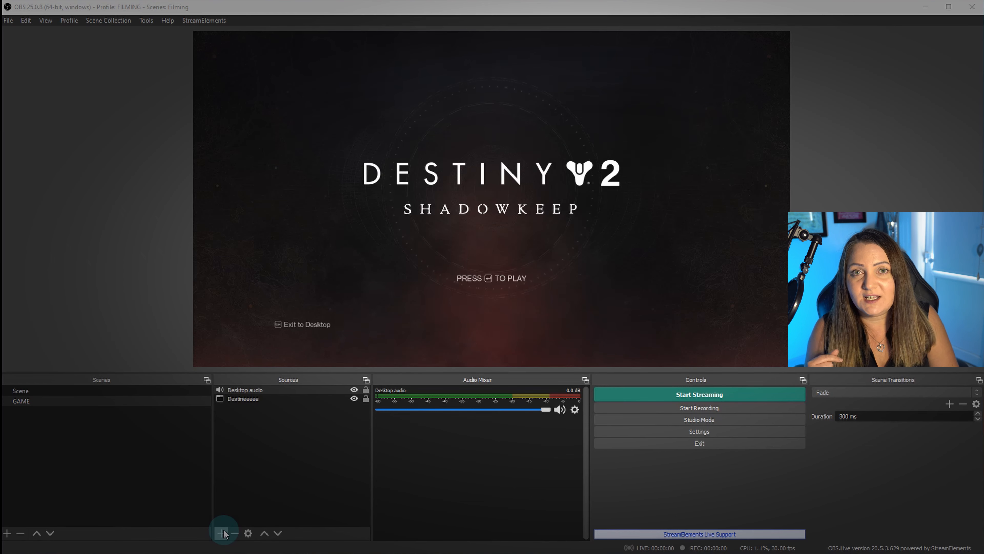
left_click(221, 533)
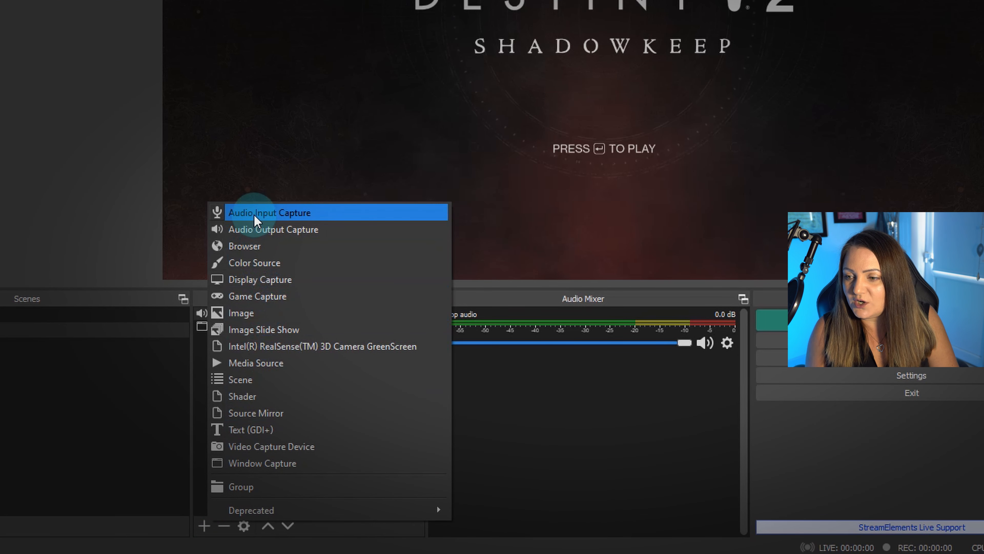
left_click(260, 214)
left_click(261, 214)
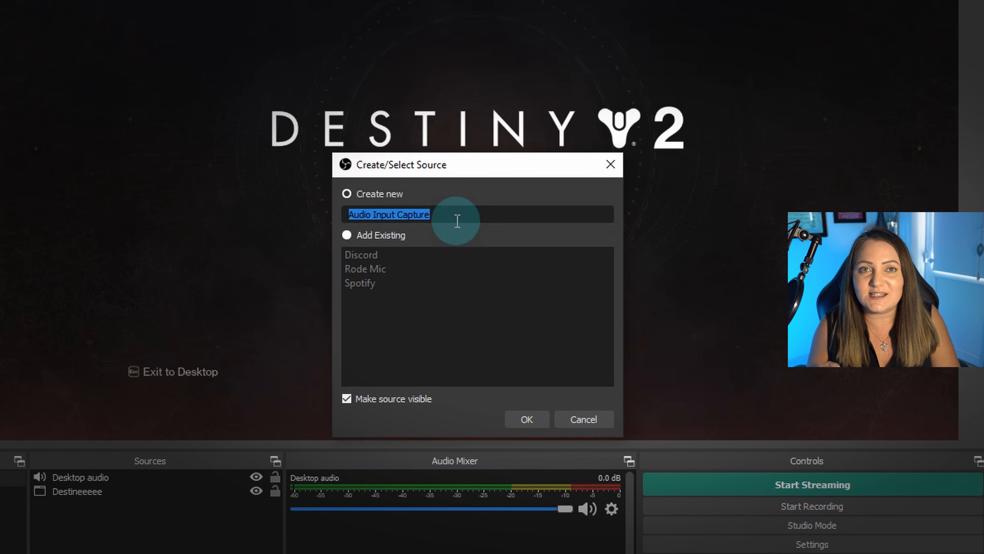
type("Mic")
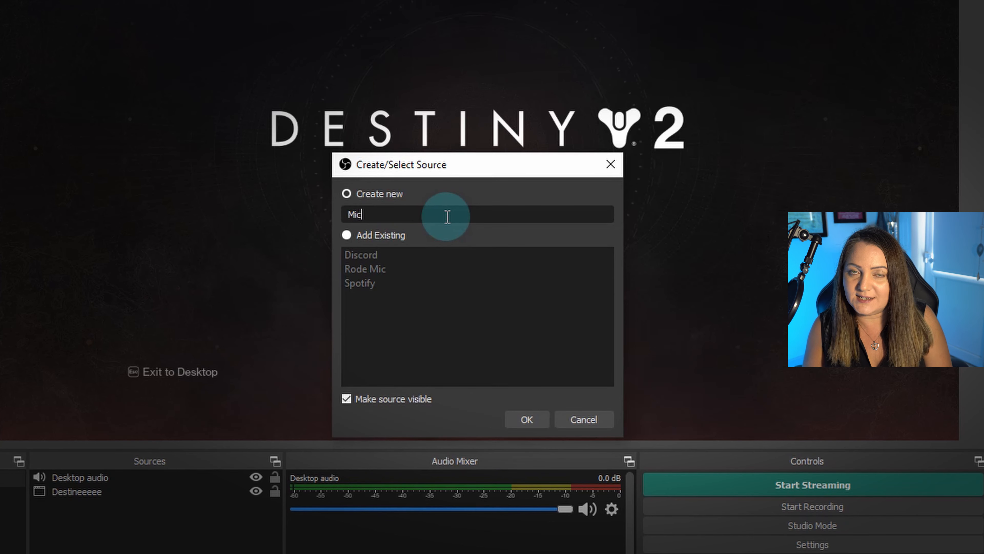
left_click(527, 424)
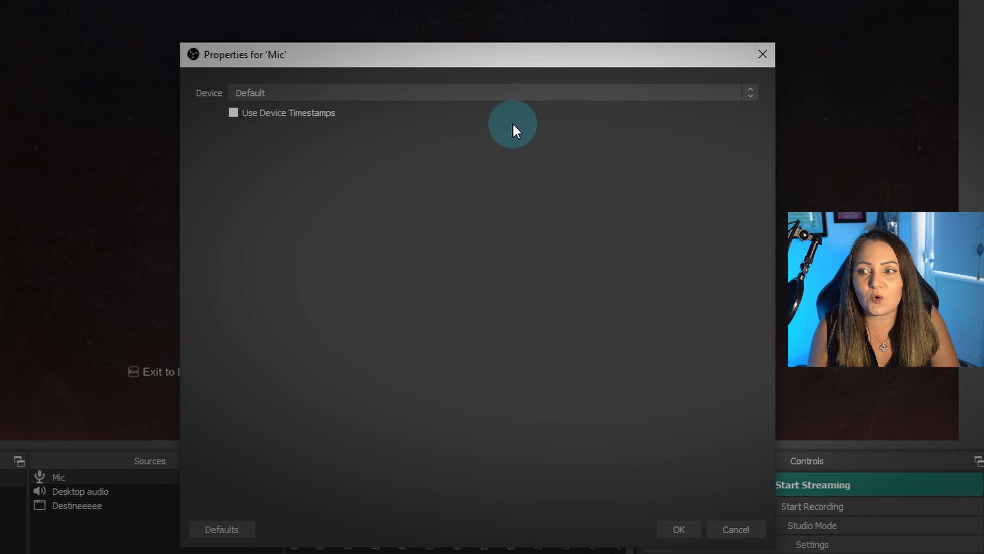
left_click(753, 98)
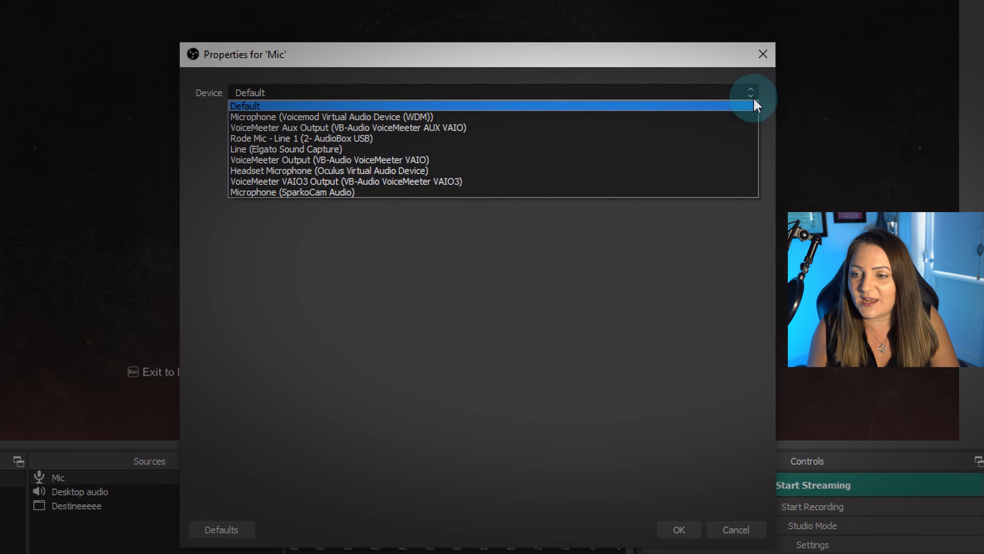
left_click(588, 138)
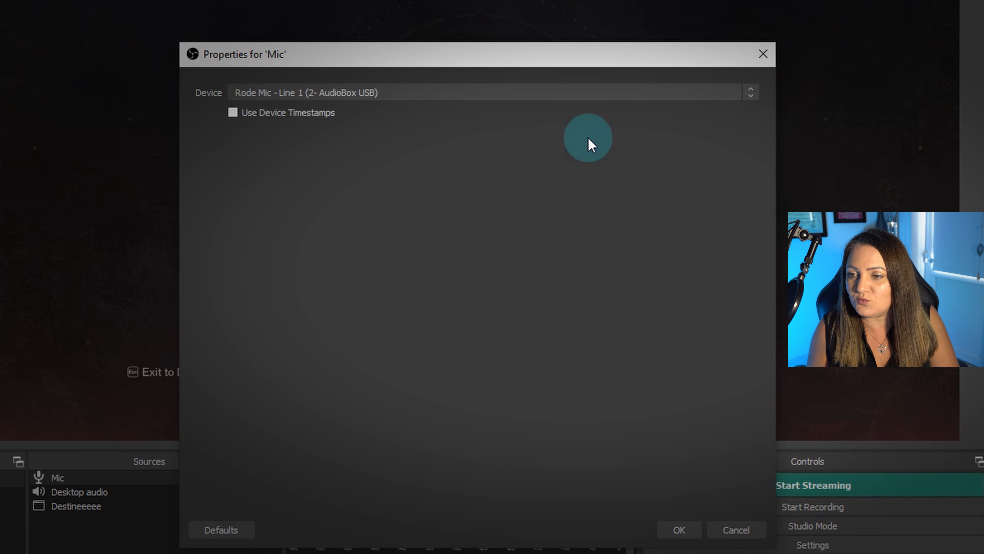
left_click(682, 529)
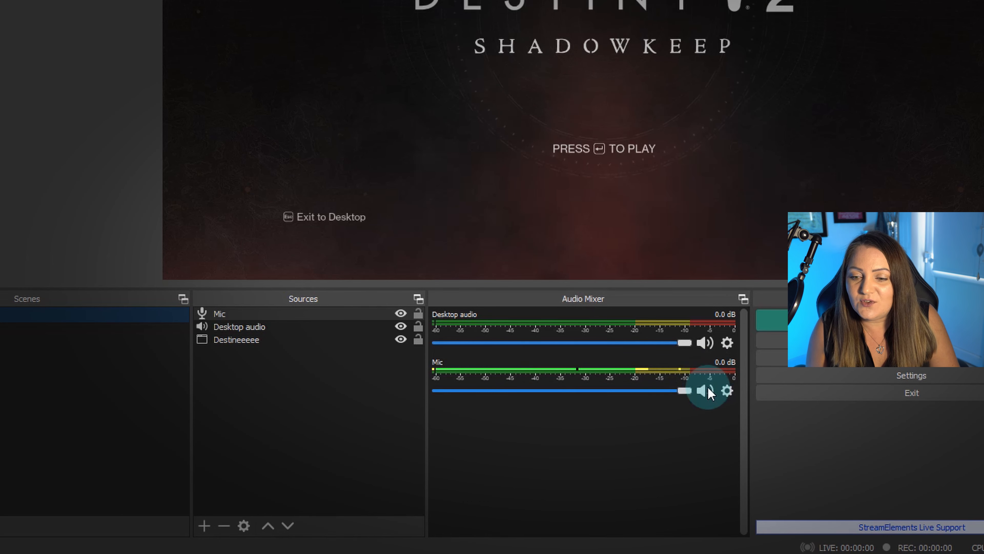
Try lowering the Mic source's volume in the audio mixer and raise it again
left_click(686, 390)
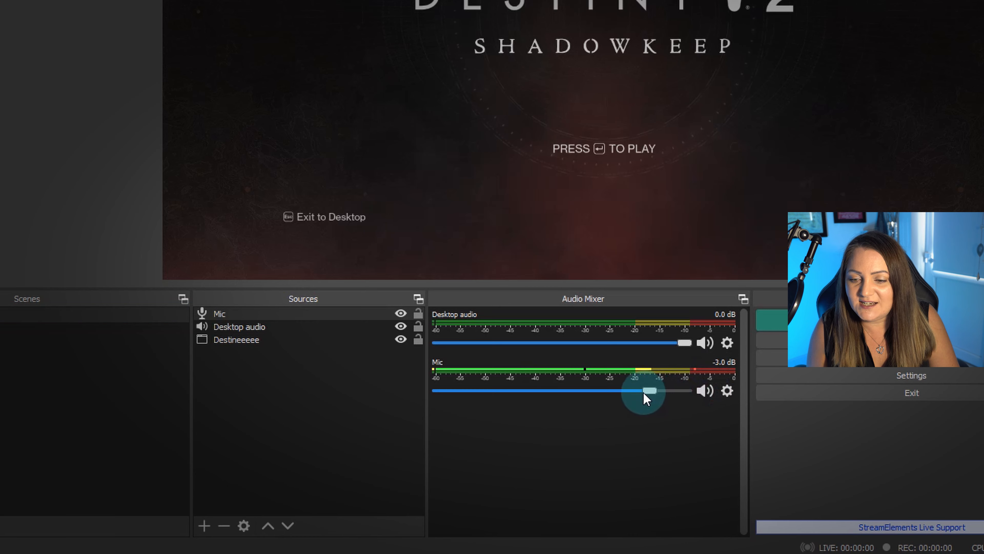
left_click_drag(614, 395, 661, 393)
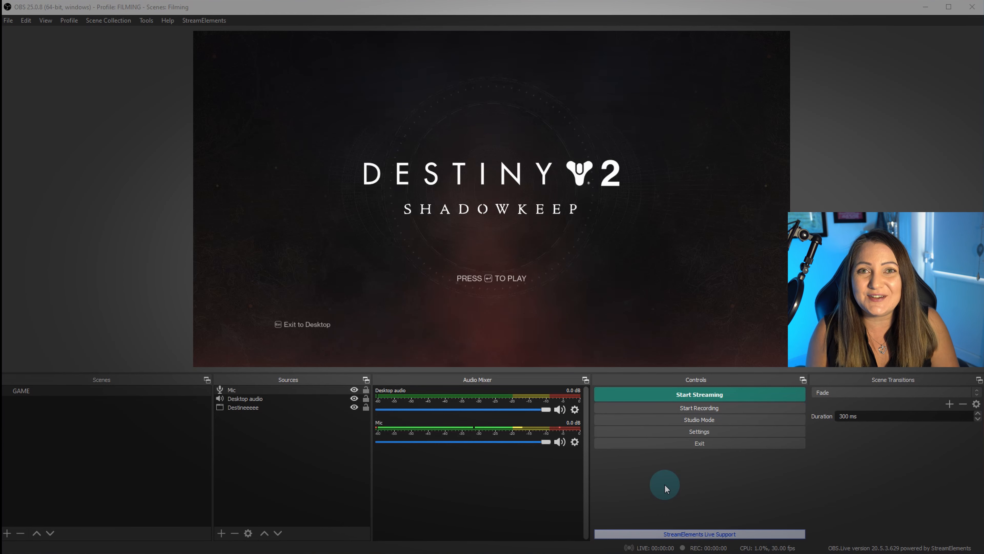
Add a Video Capture Device source named "Cam" using the e2eSoft iVCam device
left_click(221, 534)
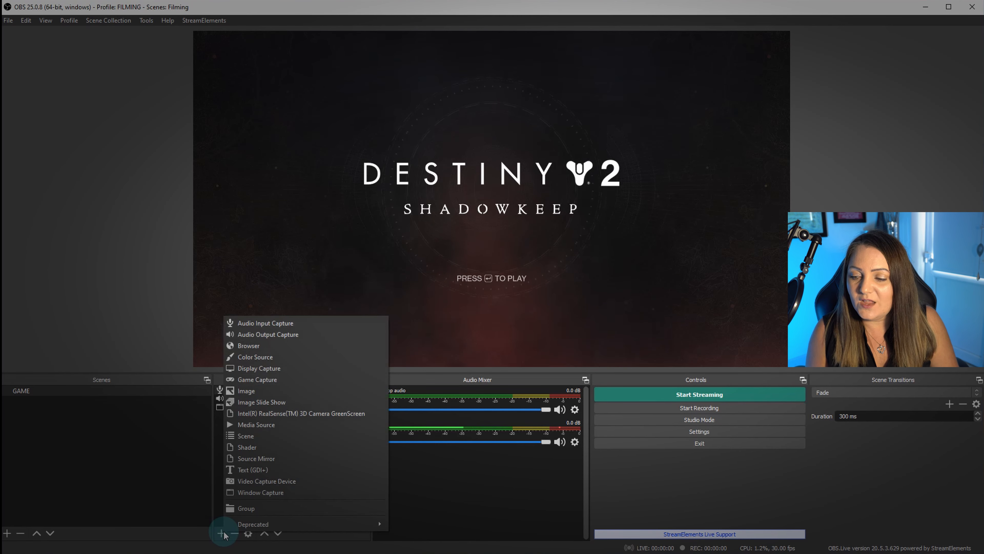
left_click(352, 480)
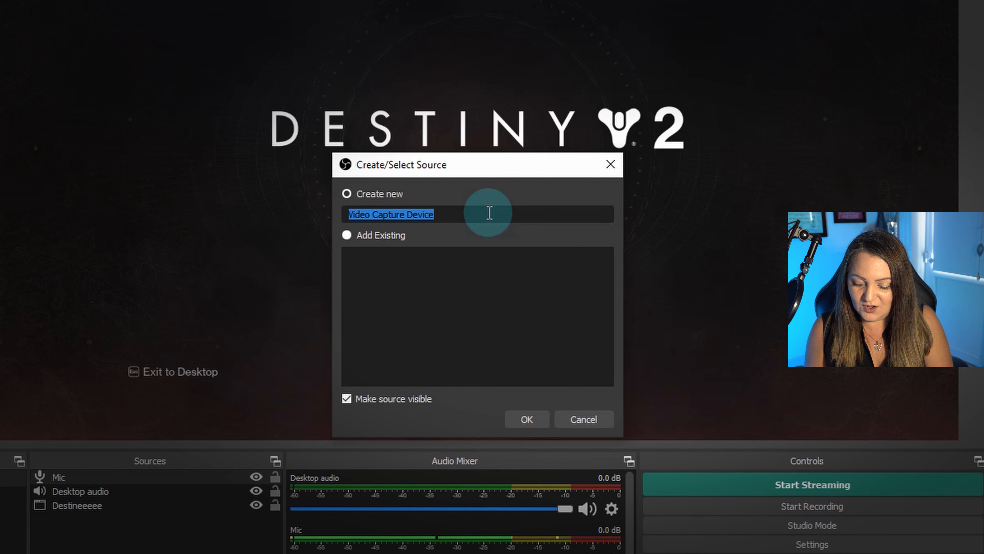
type("Cam")
left_click(539, 419)
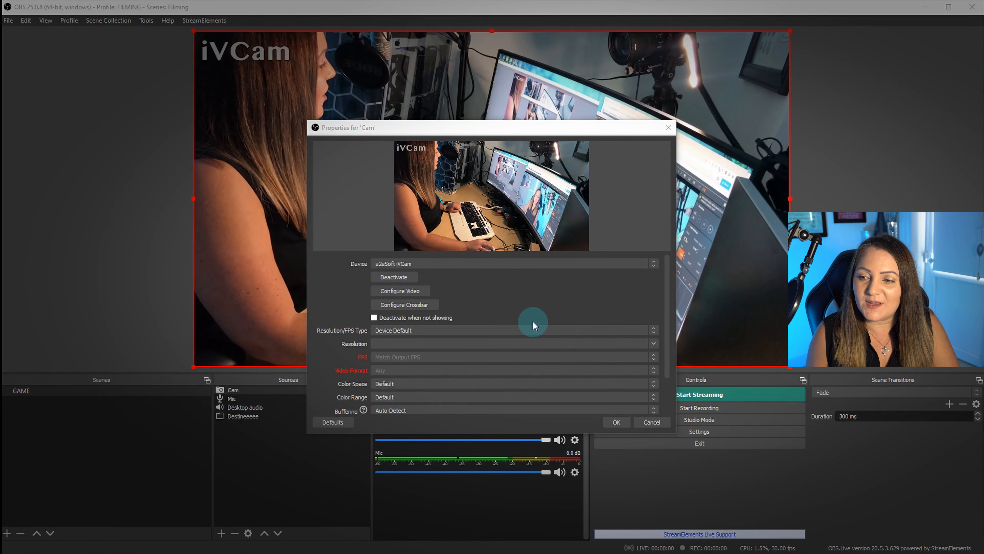
left_click(654, 265)
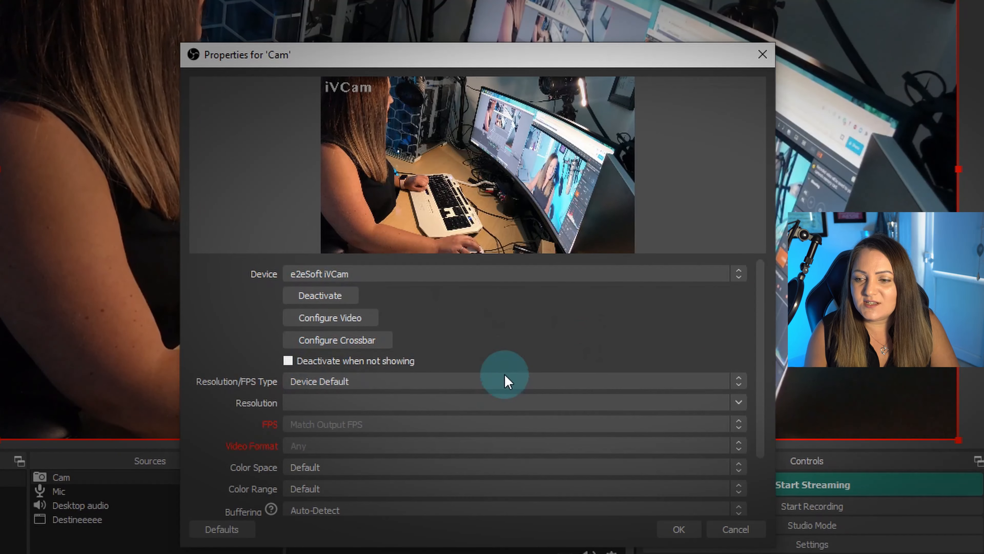
Try Flip Vertically on the camera image, switch it back off, and accept the camera source's properties
scroll(751, 414, "down", 3)
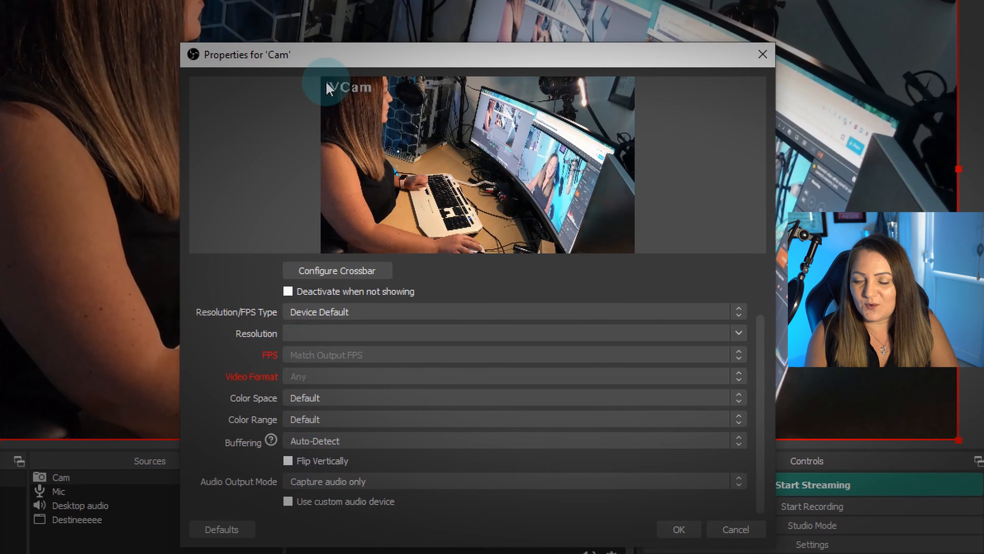
left_click(288, 462)
left_click(289, 462)
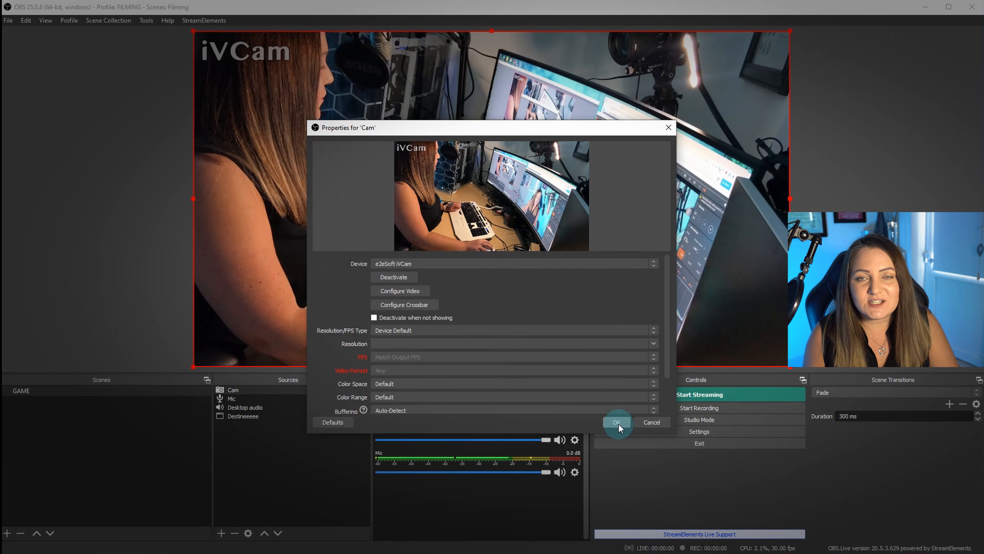
left_click(617, 422)
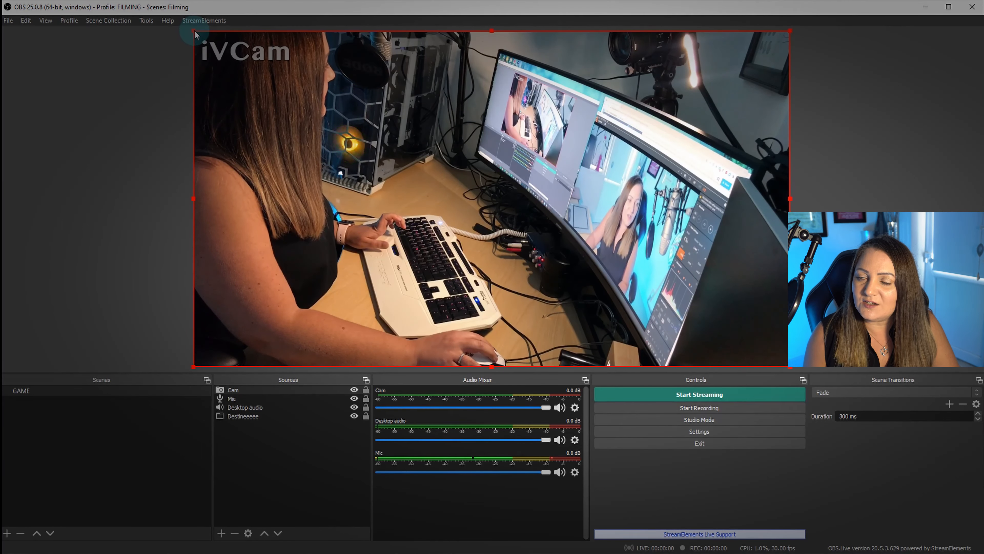
Shrink the camera image to a small overlay and place it just inside the lower-right corner of the game capture
left_click_drag(195, 35, 641, 271)
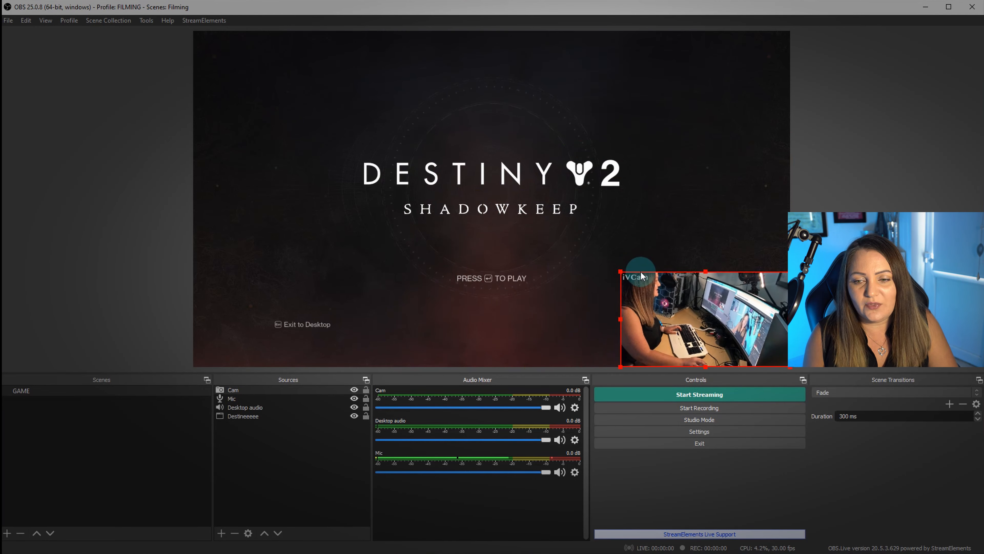
left_click_drag(714, 312, 711, 308)
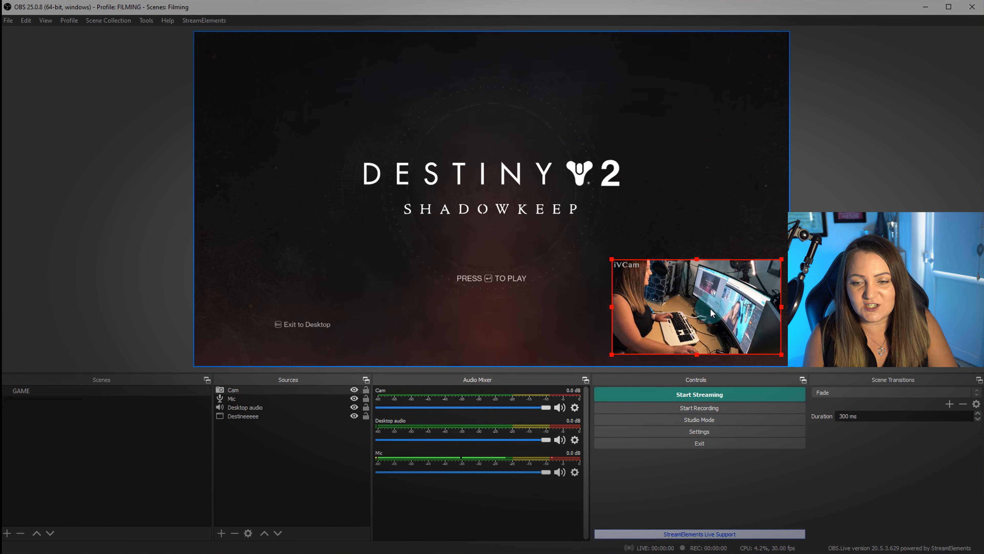
Flip the Cam source horizontally with its Transform options
left_click(713, 190)
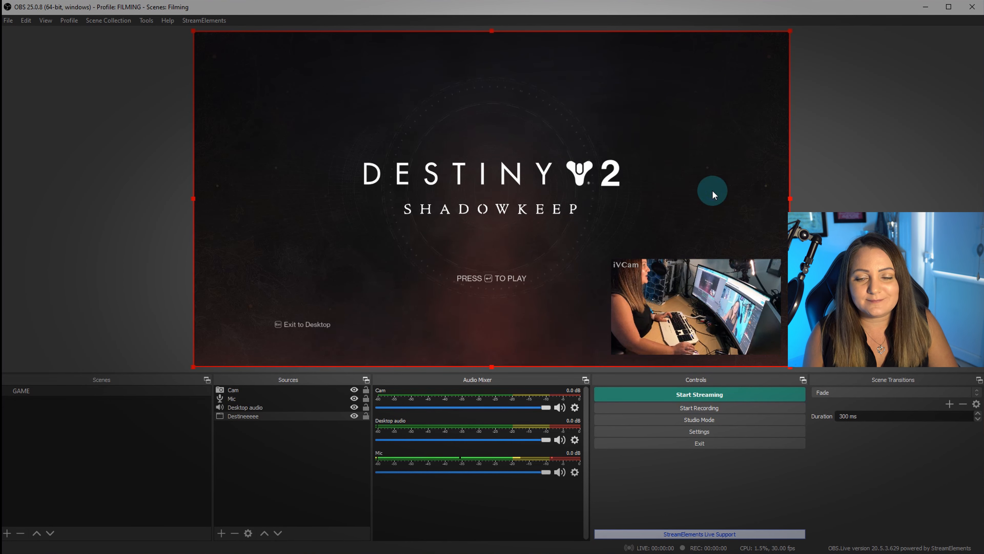
left_click(694, 307)
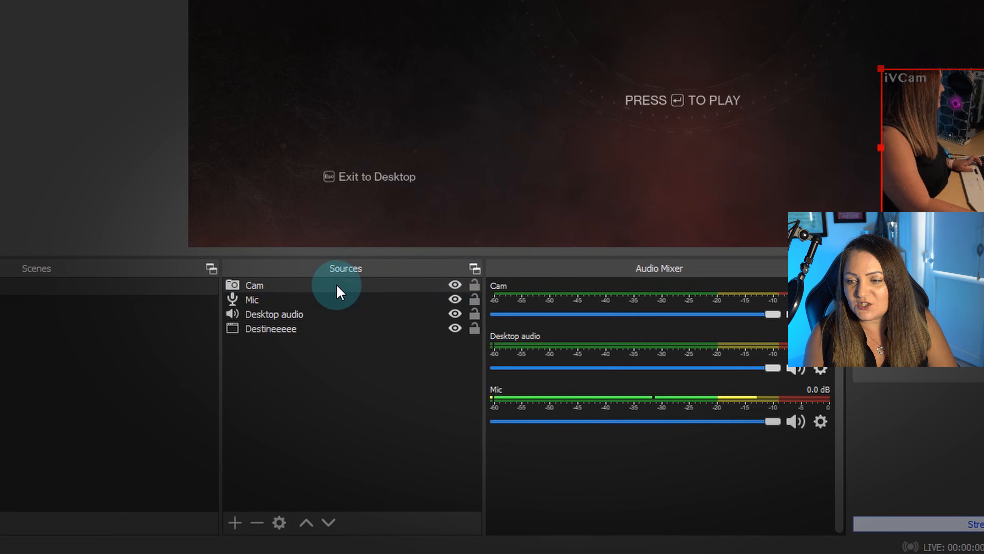
right_click(337, 292)
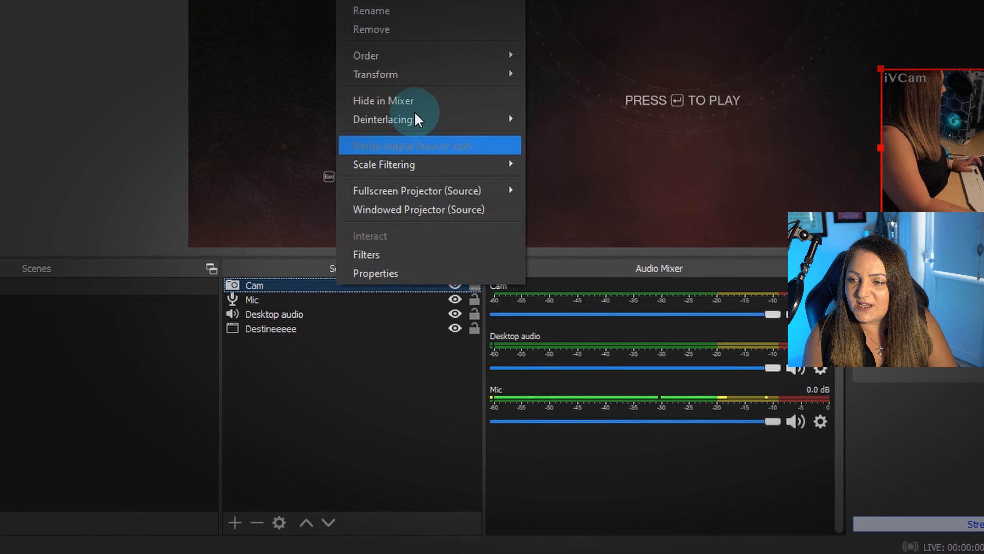
mouse_move(434, 78)
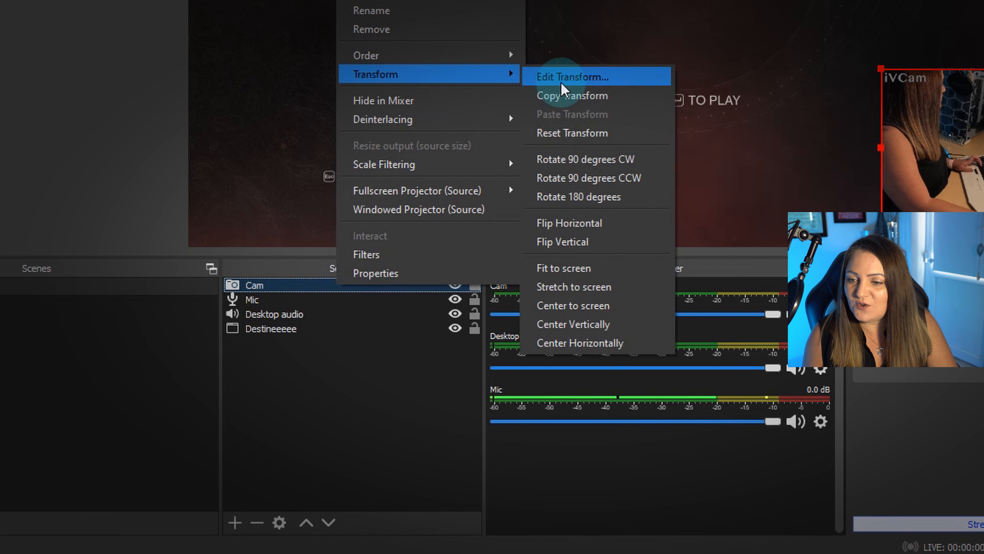
left_click(606, 226)
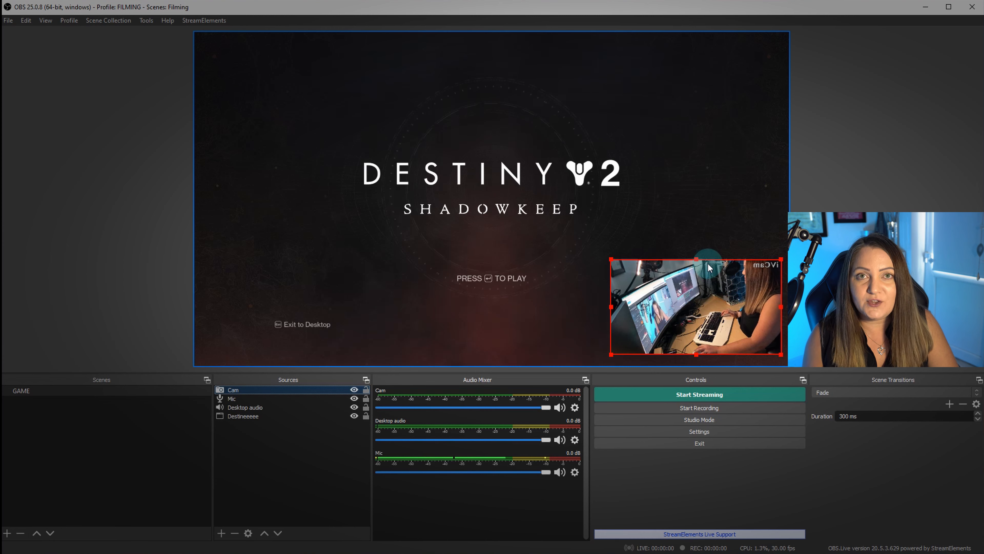
Crop the right side of the camera overlay and move it back into the lower-right corner of the game capture
key("alt")
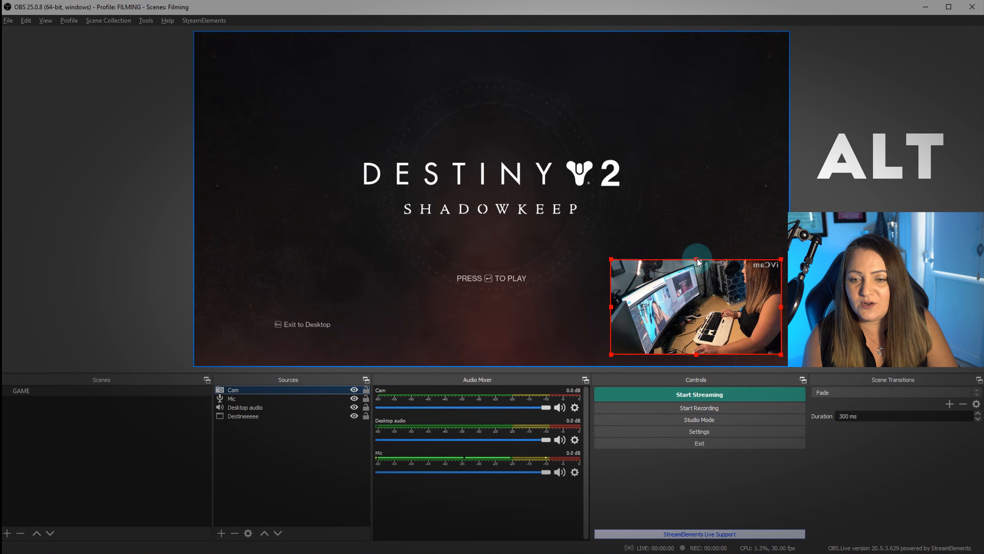
left_click_drag(698, 260, 698, 267)
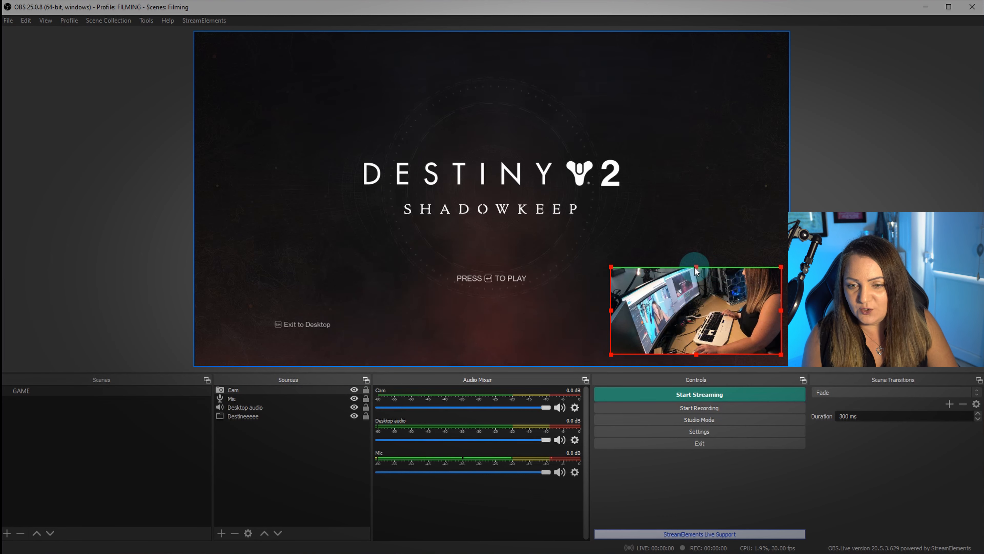
left_click_drag(697, 267, 697, 259)
left_click_drag(780, 306, 755, 309)
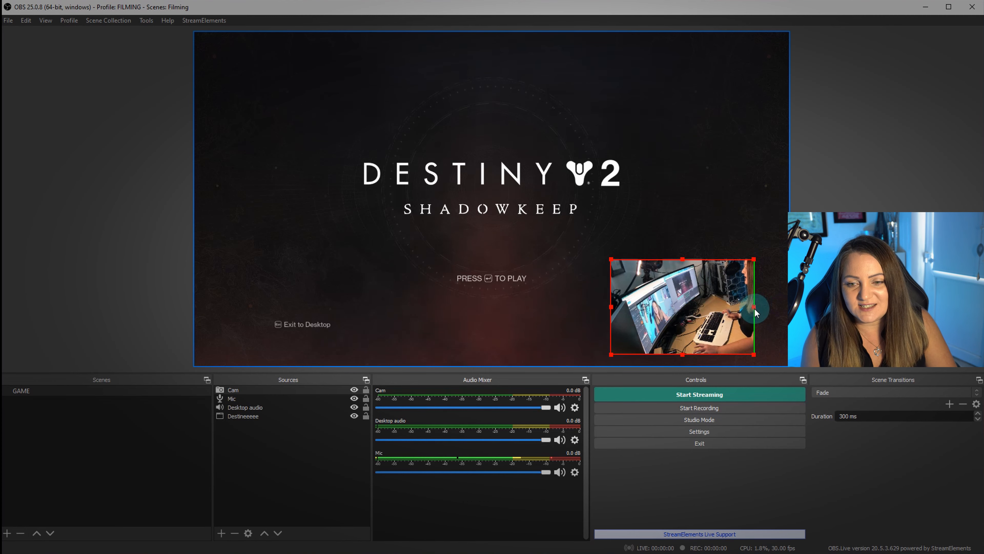
left_click_drag(678, 289, 704, 292)
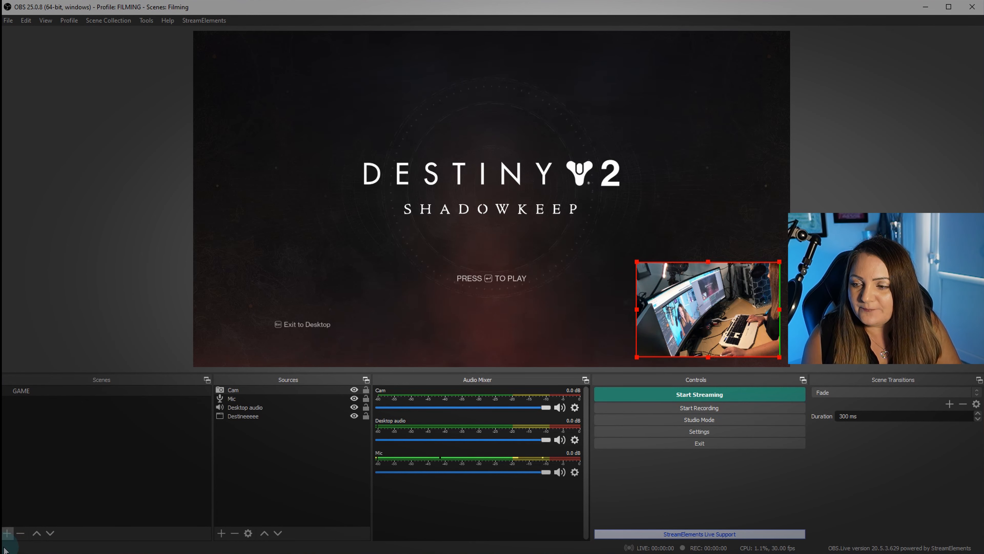
Add a new scene named "CHATTING"
left_click(7, 534)
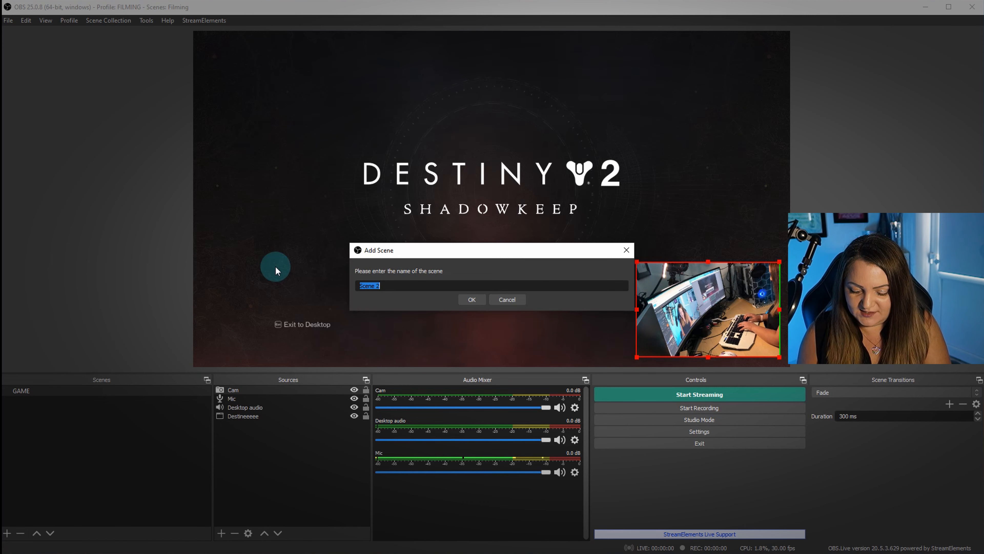
type("CHATTING")
left_click(472, 300)
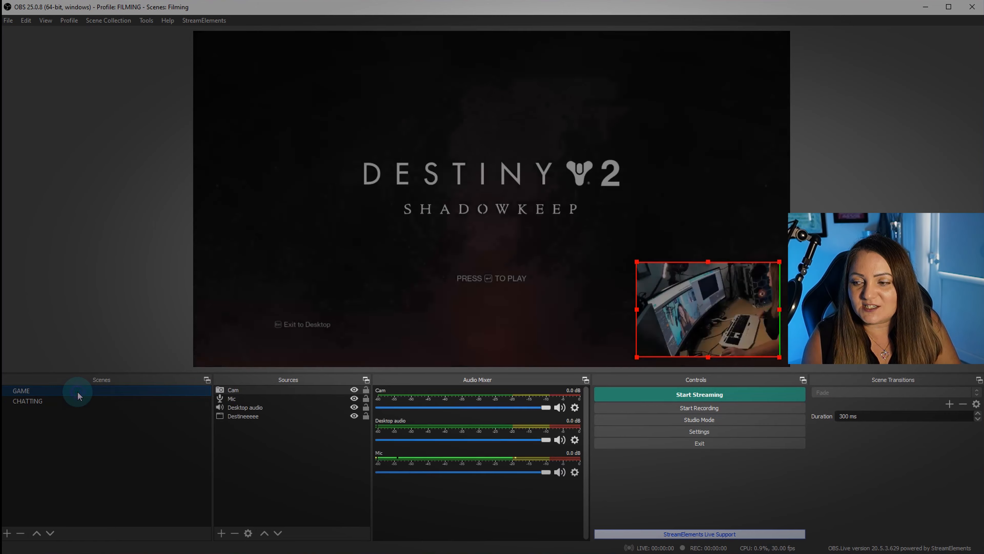
Copy the Cam, Mic, Desktop audio and Destineeeee sources from the GAME scene and paste them into the CHATTING scene
right_click(77, 392)
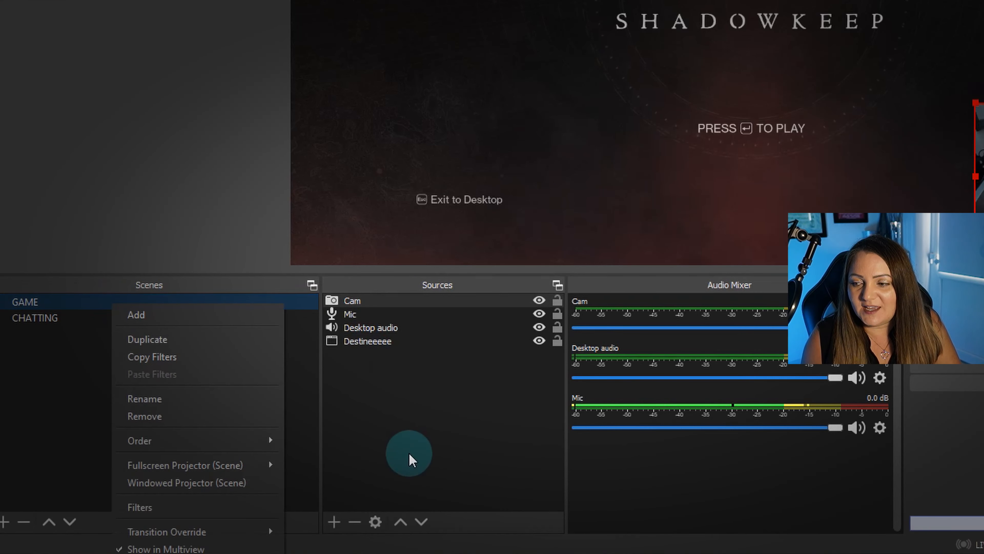
left_click_drag(270, 455, 274, 393)
right_click(406, 309)
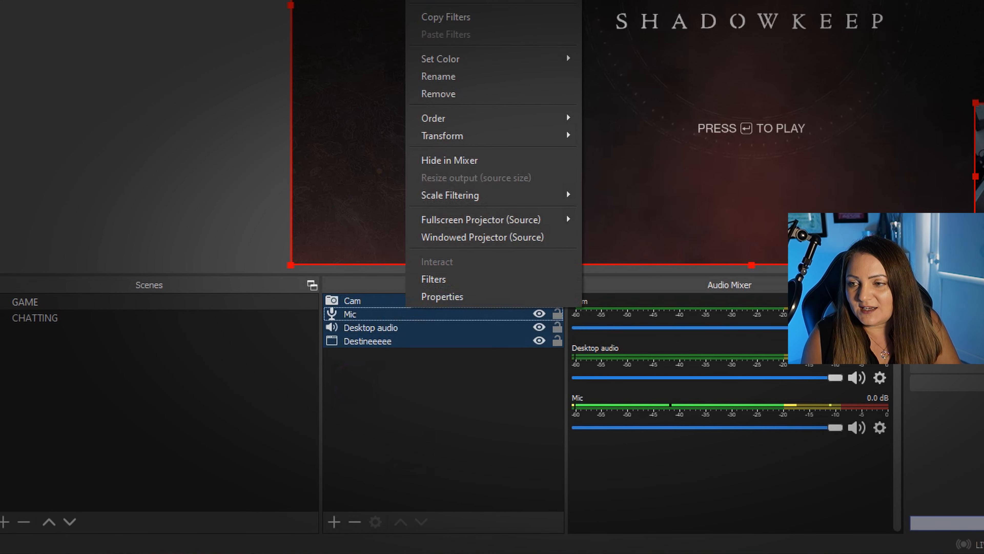
key("Escape")
left_click(466, 340)
left_click(180, 319)
left_click(367, 322)
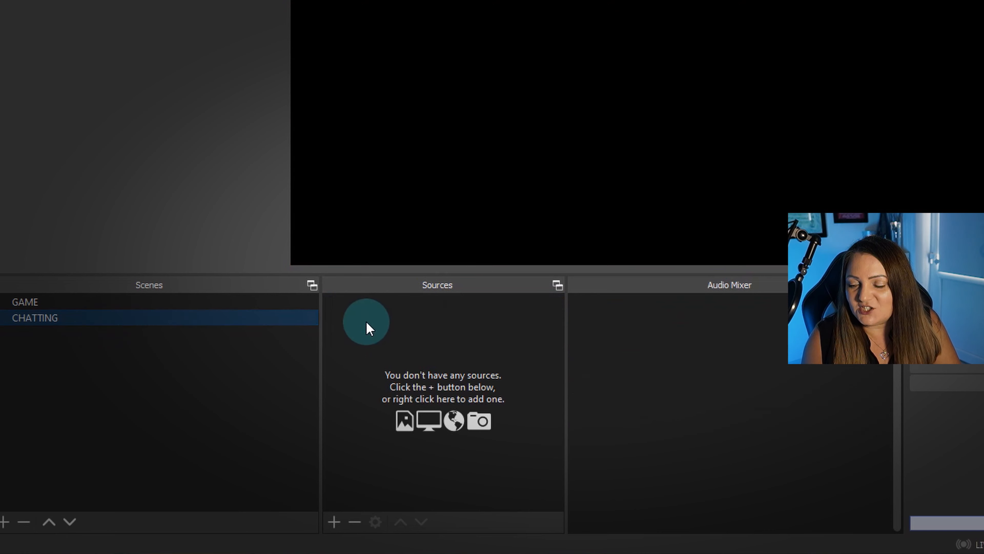
left_click(426, 375)
key("ctrl+v")
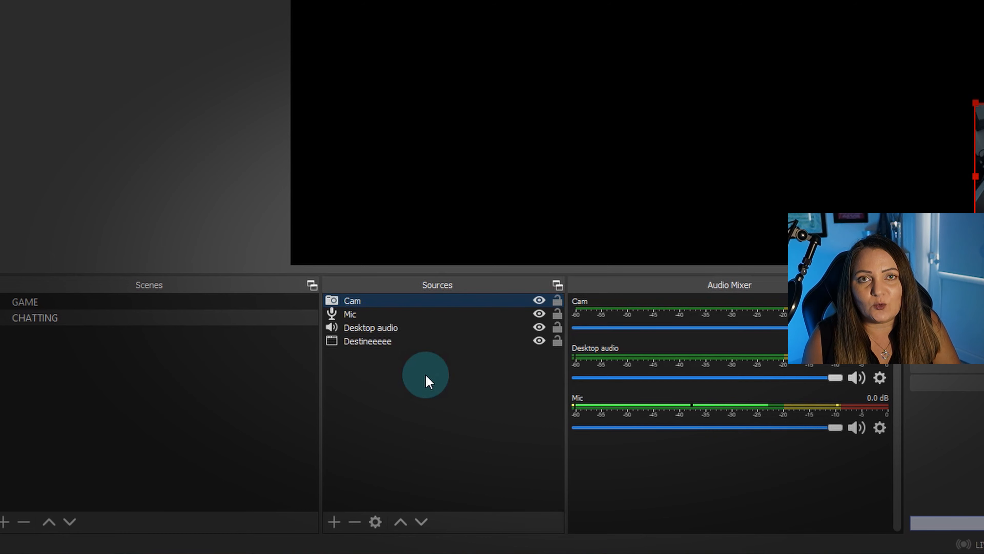
Switch between the GAME and CHATTING scenes to compare their sources
left_click(52, 307)
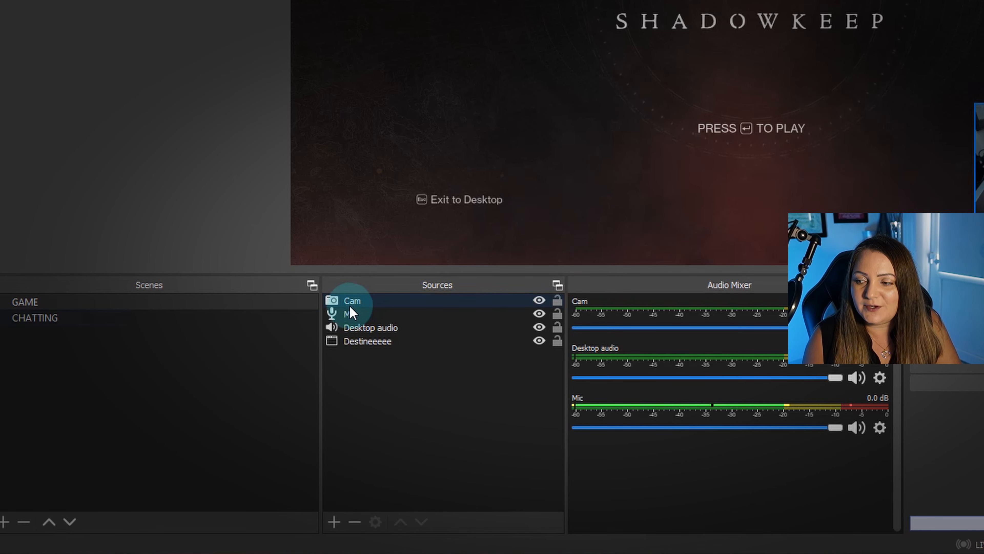
left_click(160, 317)
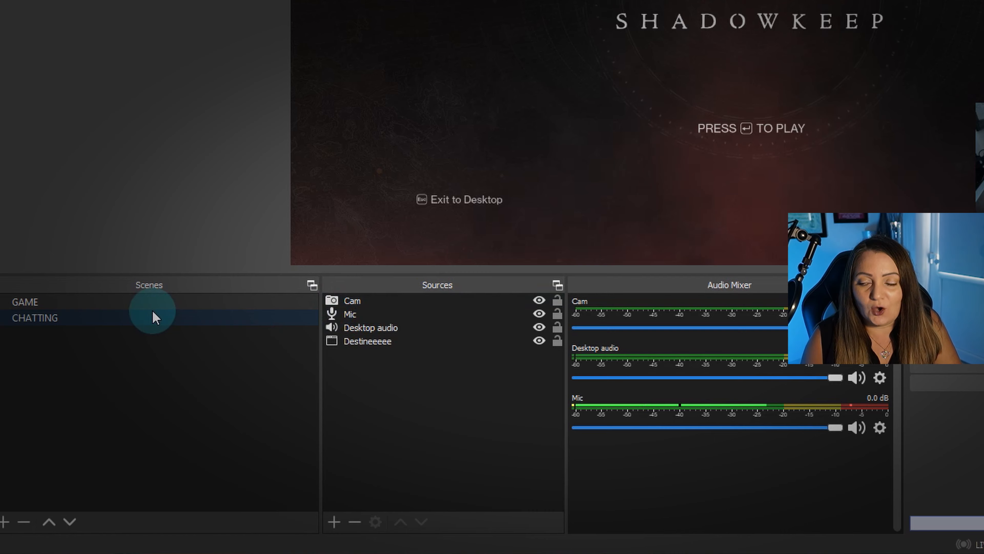
left_click(95, 300)
right_click(95, 307)
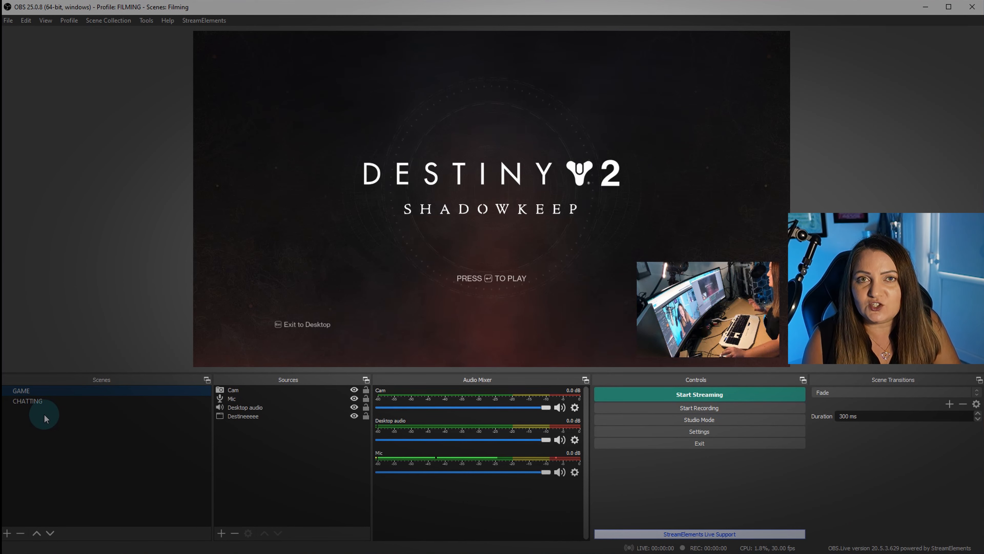
In the CHATTING scene, shrink the Destineeeee game capture into the lower-right corner of the canvas
left_click(43, 402)
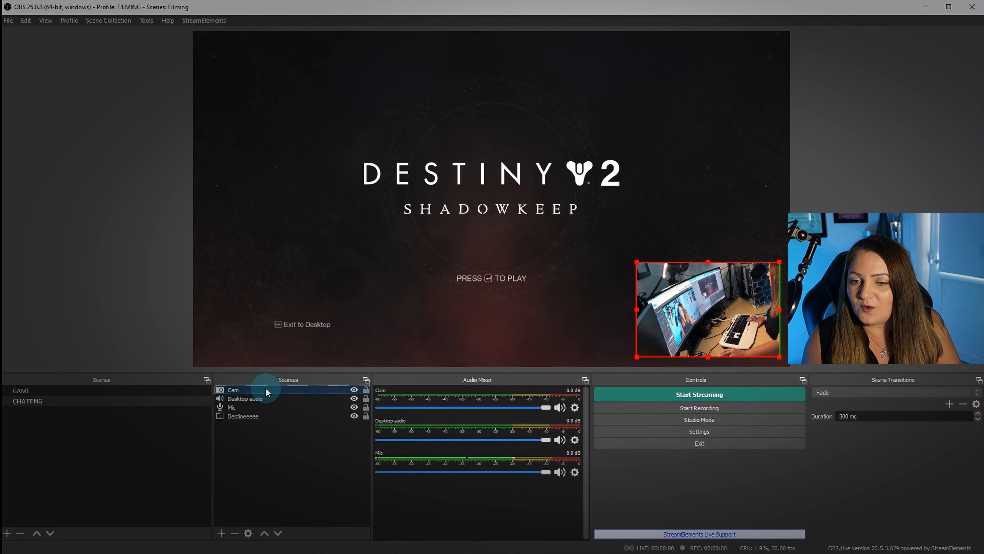
left_click(257, 416)
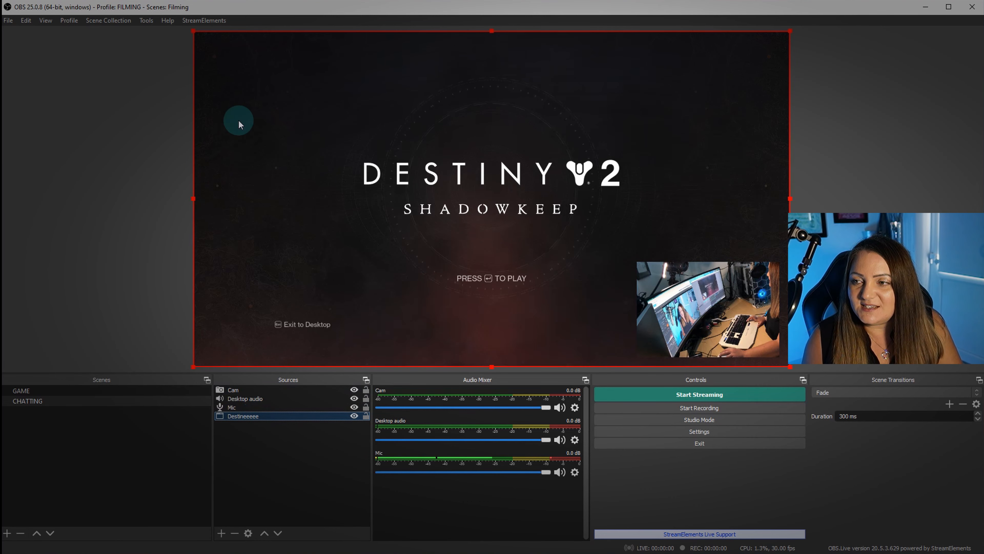
left_click_drag(190, 28, 574, 247)
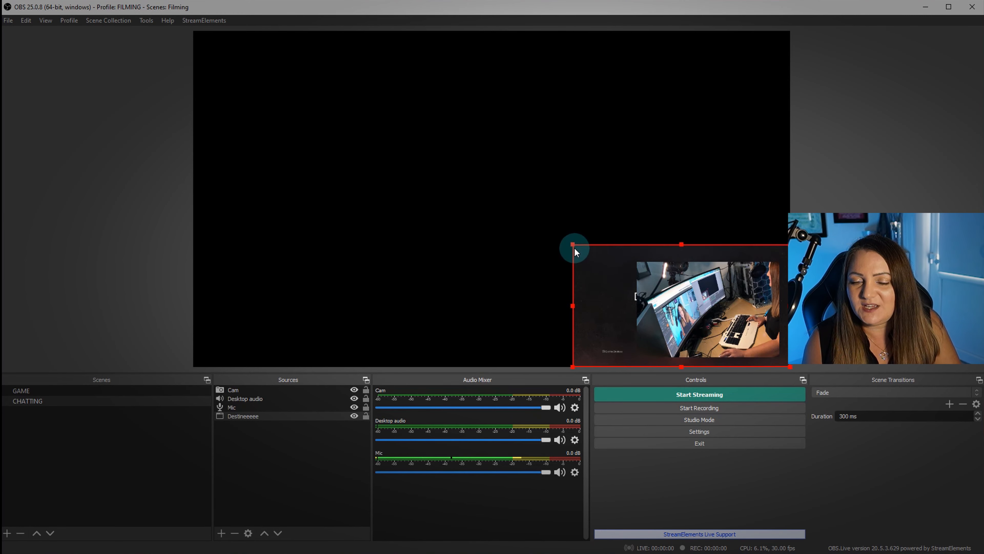
Enlarge and reposition the Cam source so that it fills the whole canvas of the CHATTING scene
left_click(244, 390)
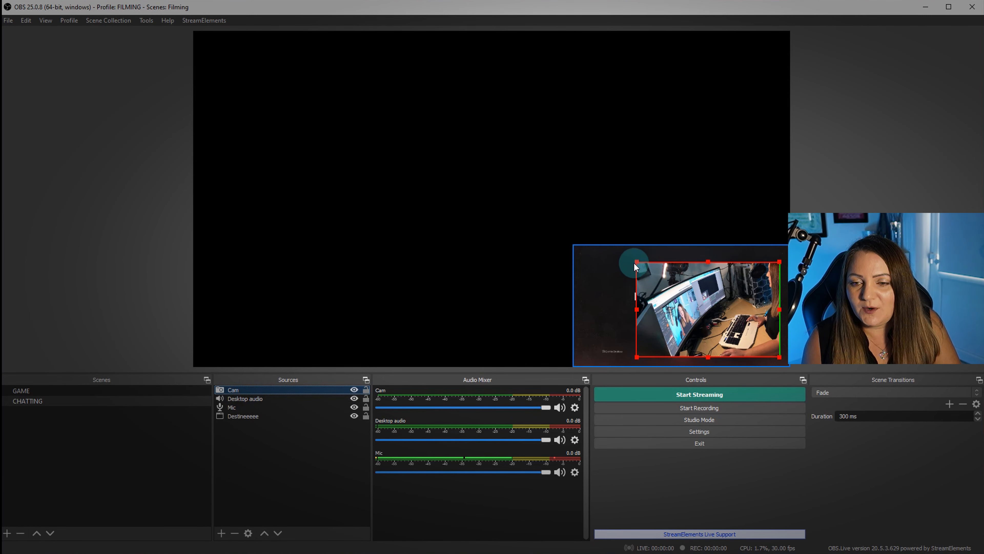
left_click_drag(635, 267, 147, 29)
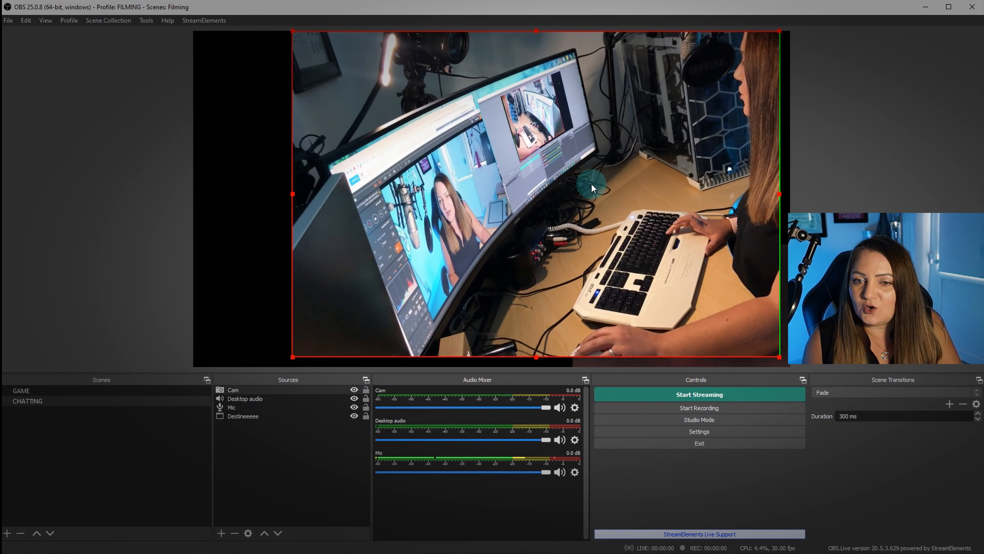
left_click_drag(378, 208, 275, 204)
left_click_drag(680, 354, 820, 431)
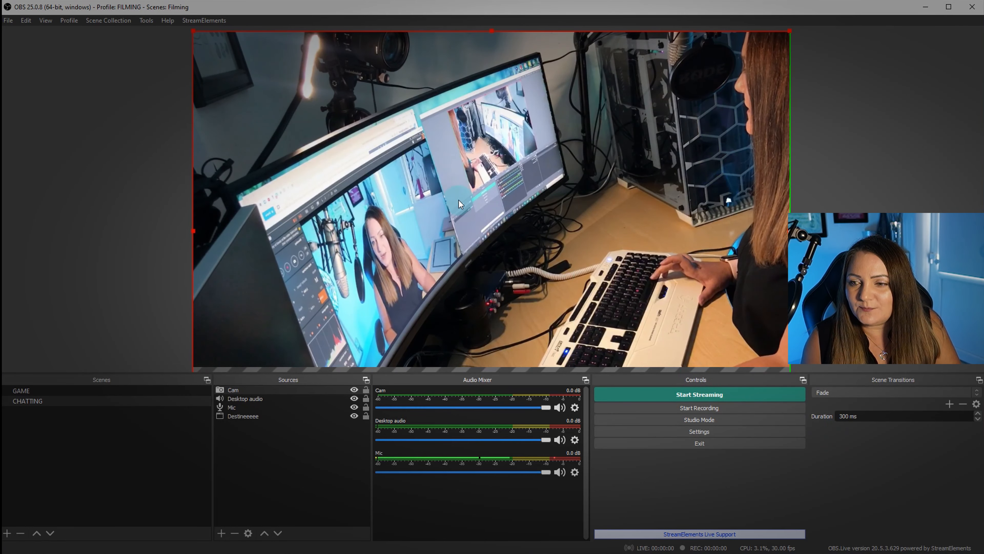
Reorder the CHATTING sources so that Destineeeee sits above Cam and the other sources
left_click(294, 401)
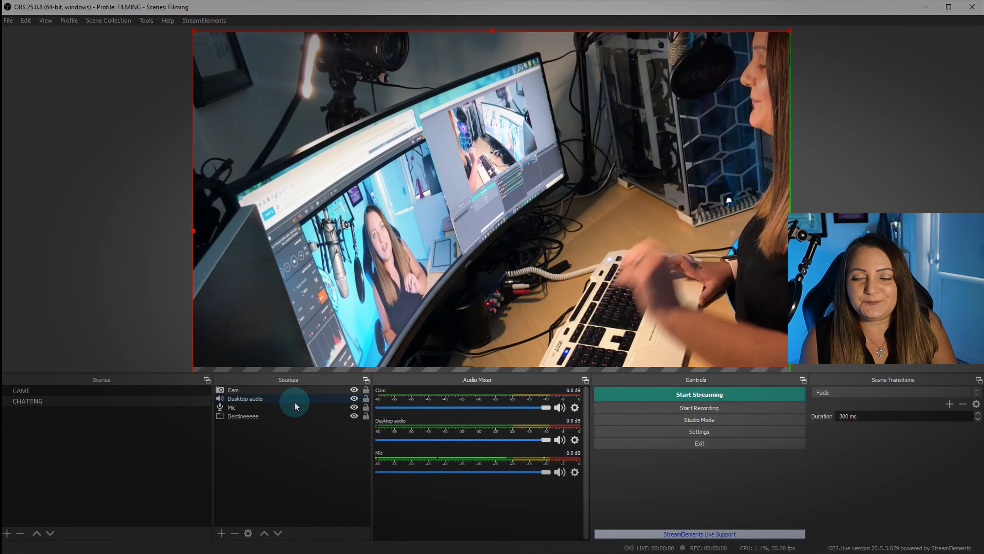
left_click(250, 391)
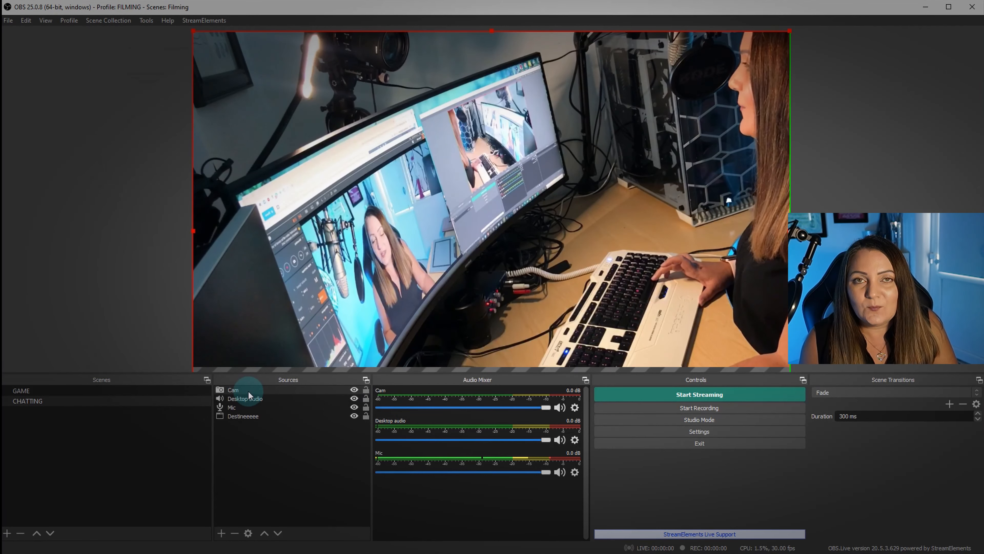
left_click(252, 417)
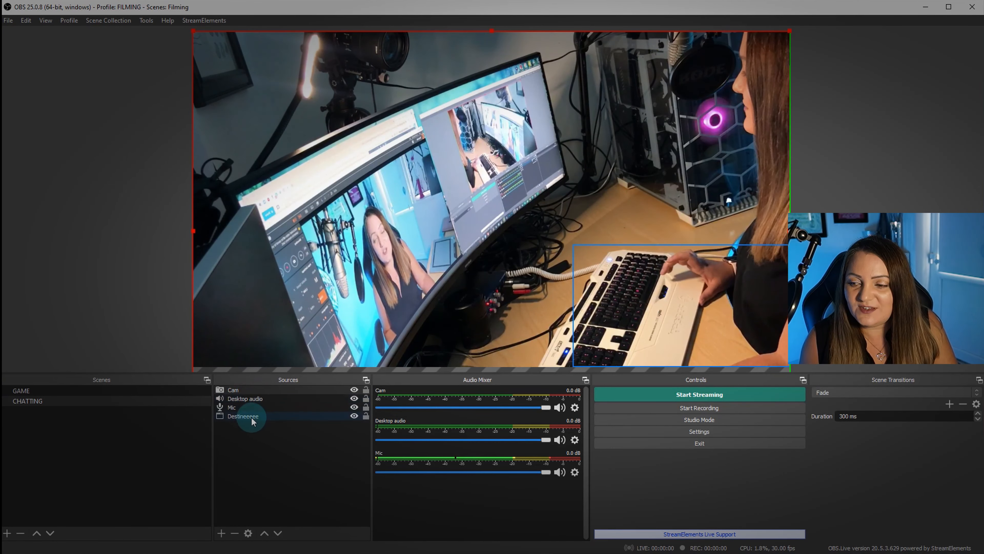
left_click_drag(252, 419, 252, 414)
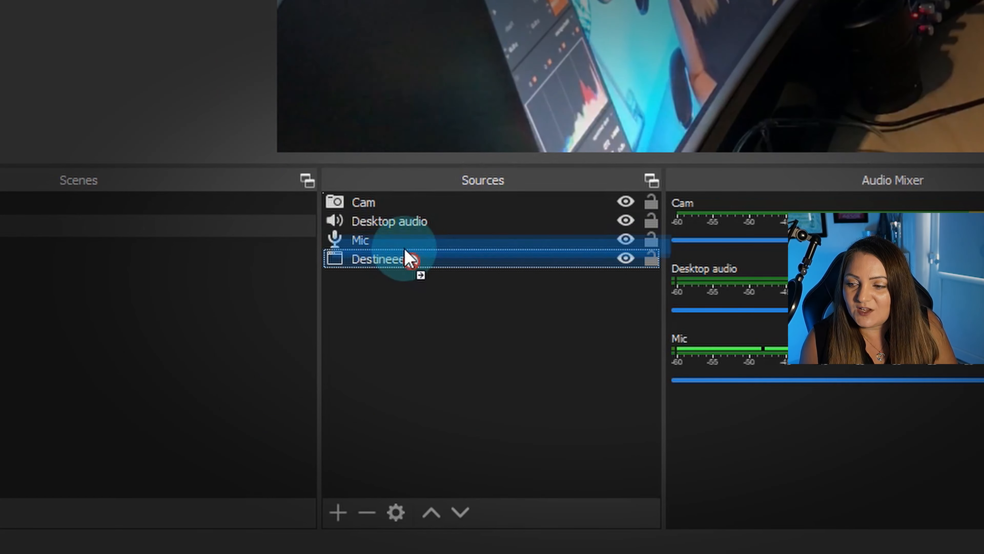
left_click_drag(407, 258, 402, 198)
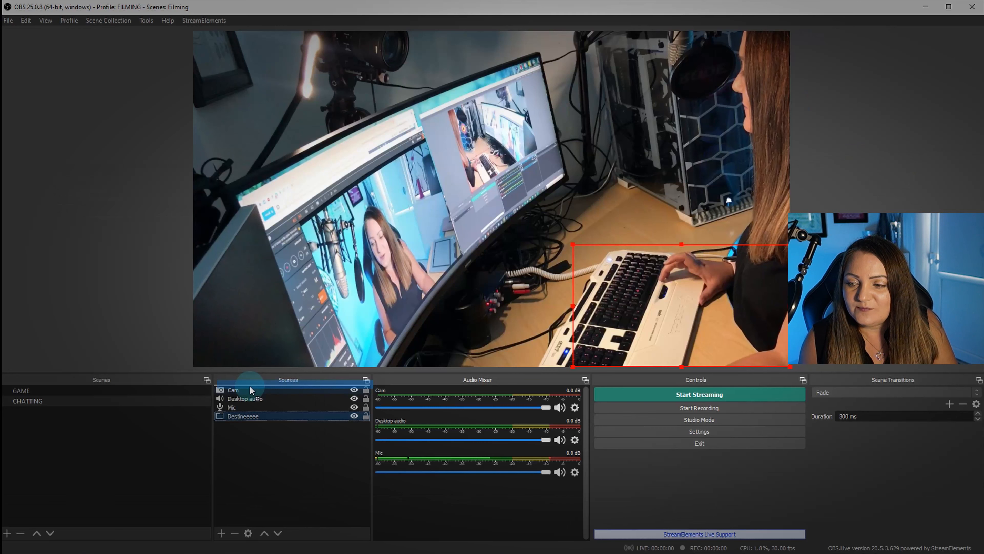
left_click_drag(250, 386, 250, 387)
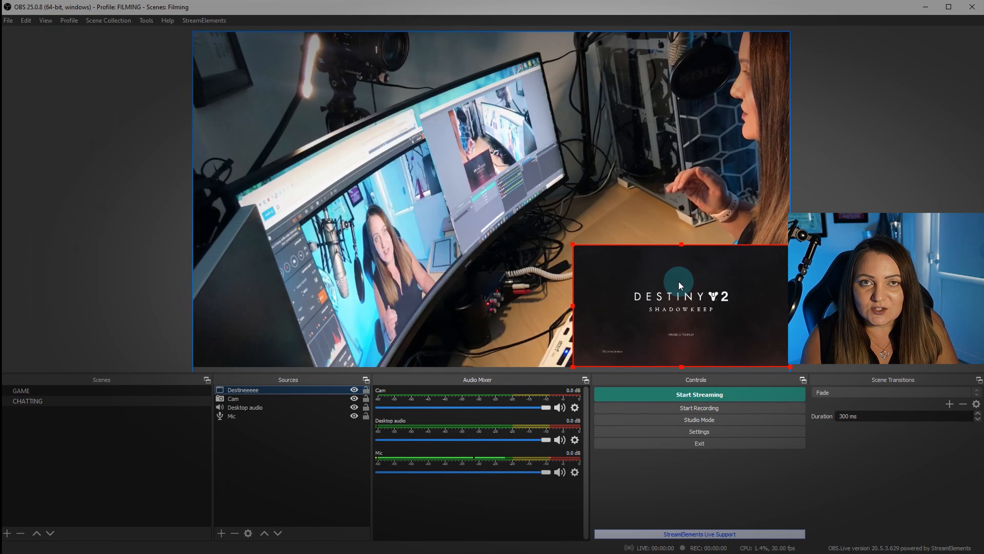
left_click(178, 458)
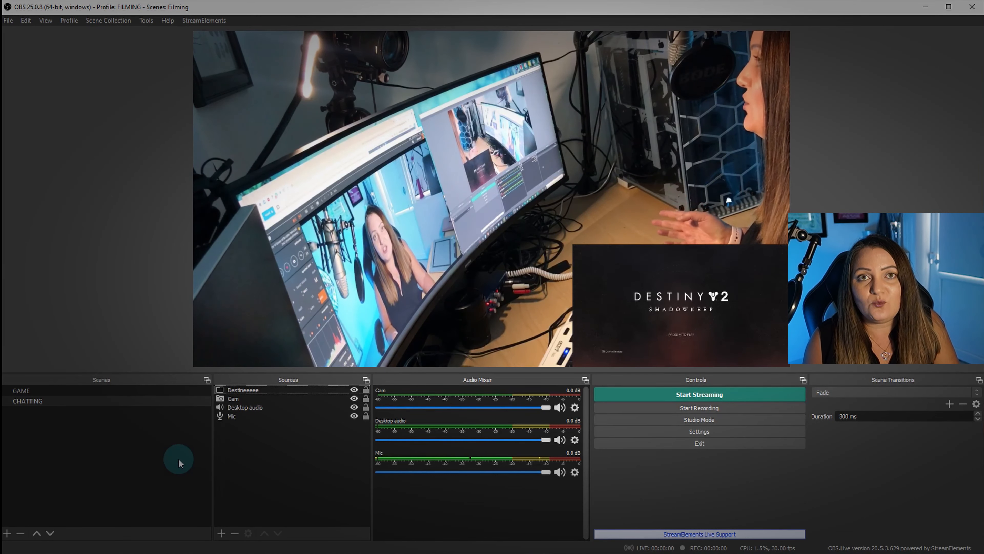
Switch back and forth between the GAME and CHATTING scenes to preview the change of layout
left_click(33, 390)
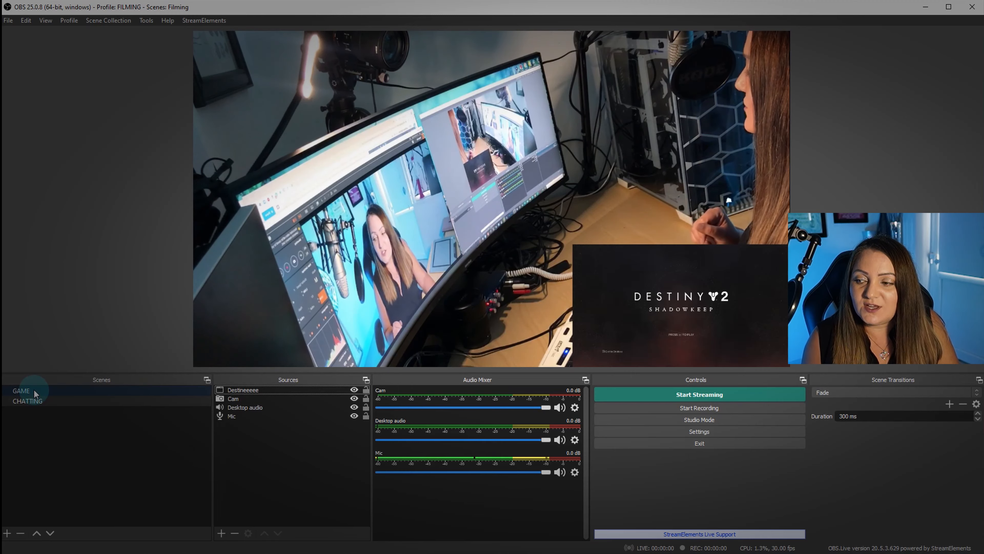
left_click(34, 389)
left_click(35, 400)
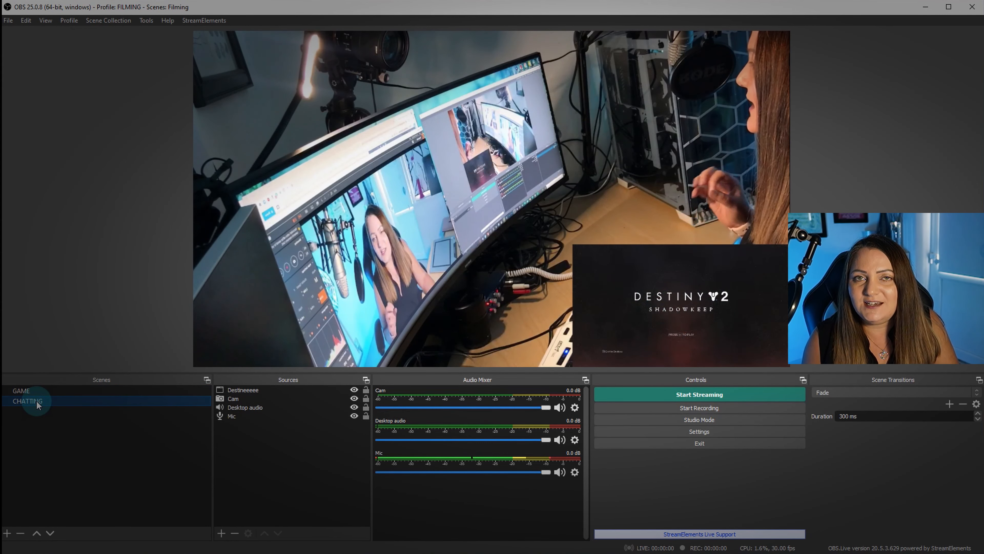
left_click(30, 392)
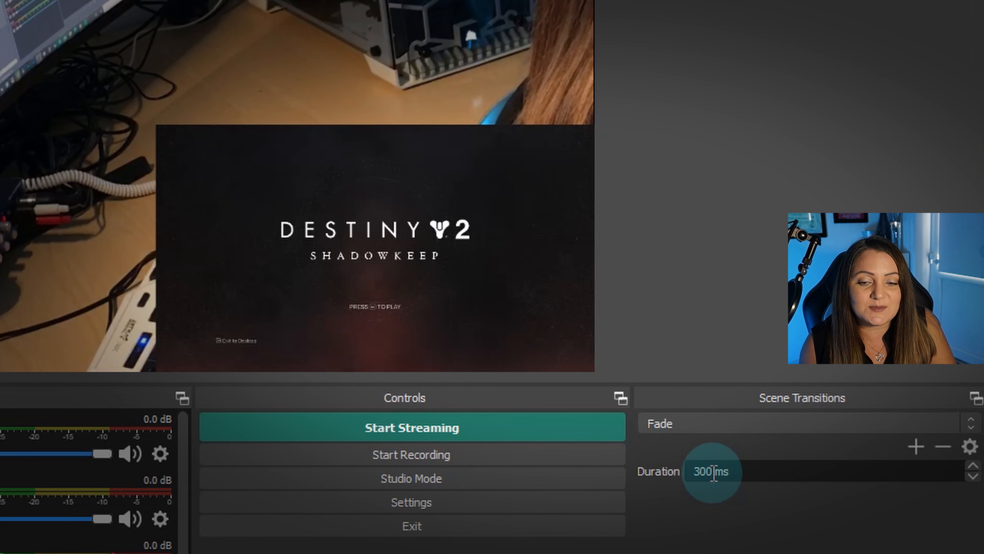
Keep Fade as the scene transition and set its duration to 1000 ms
left_click(969, 421)
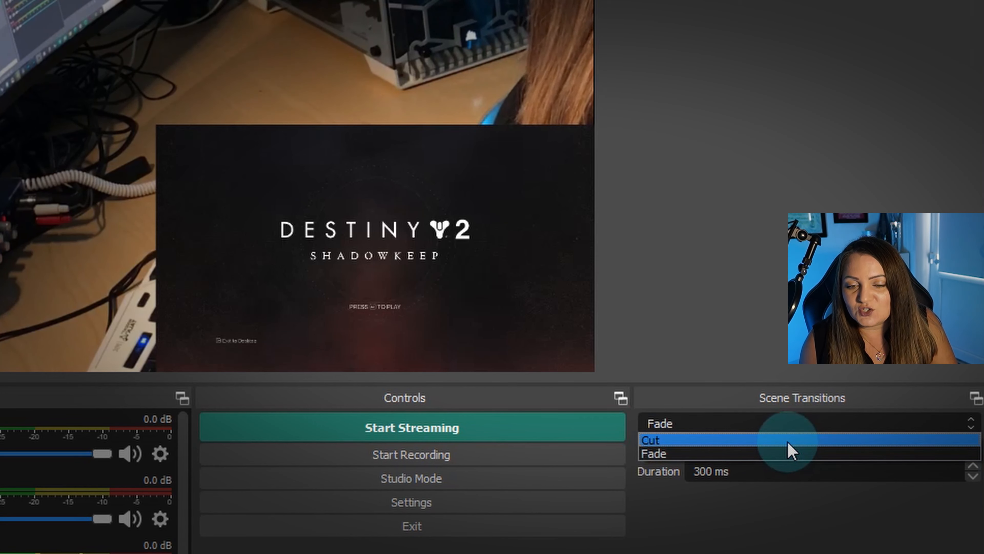
left_click(787, 454)
left_click_drag(702, 469, 692, 477)
type("5")
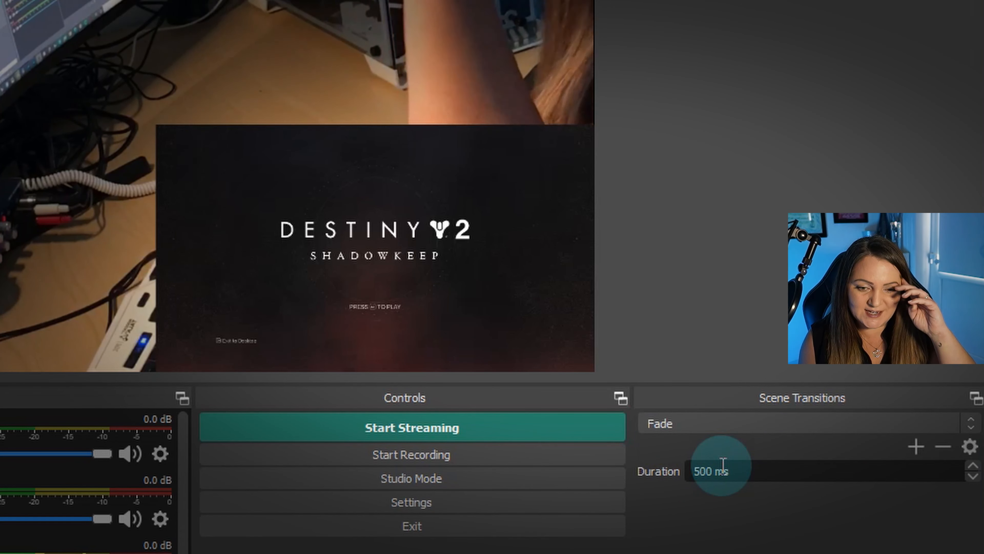
key("BackSpace")
type("10")
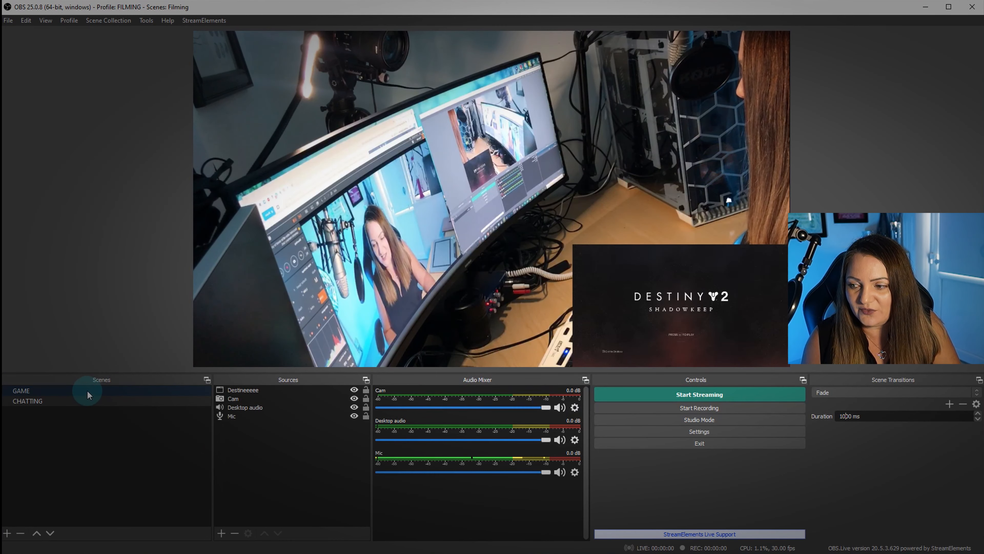
Switch between the GAME and CHATTING scenes to preview the 1000 ms fade, ending on GAME
left_click(87, 394)
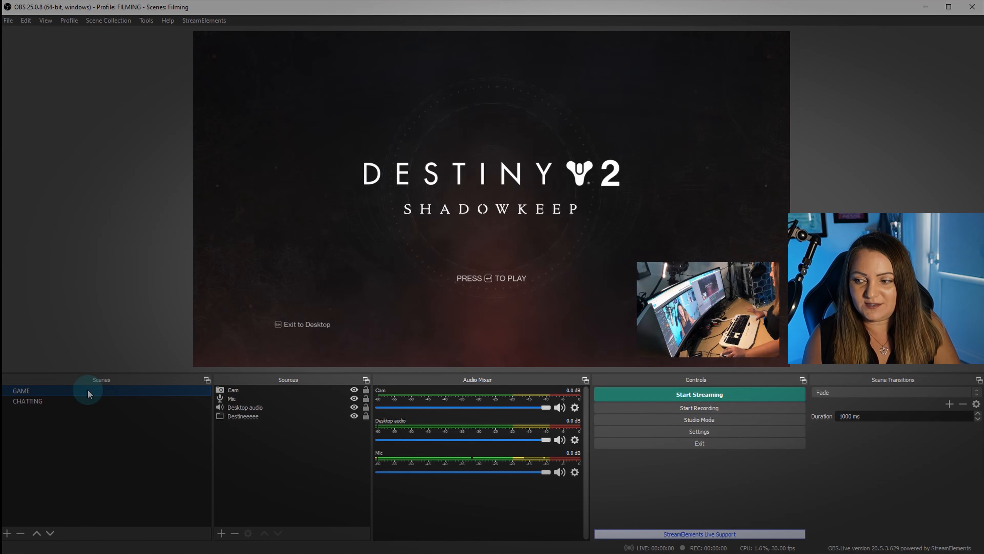
left_click(83, 402)
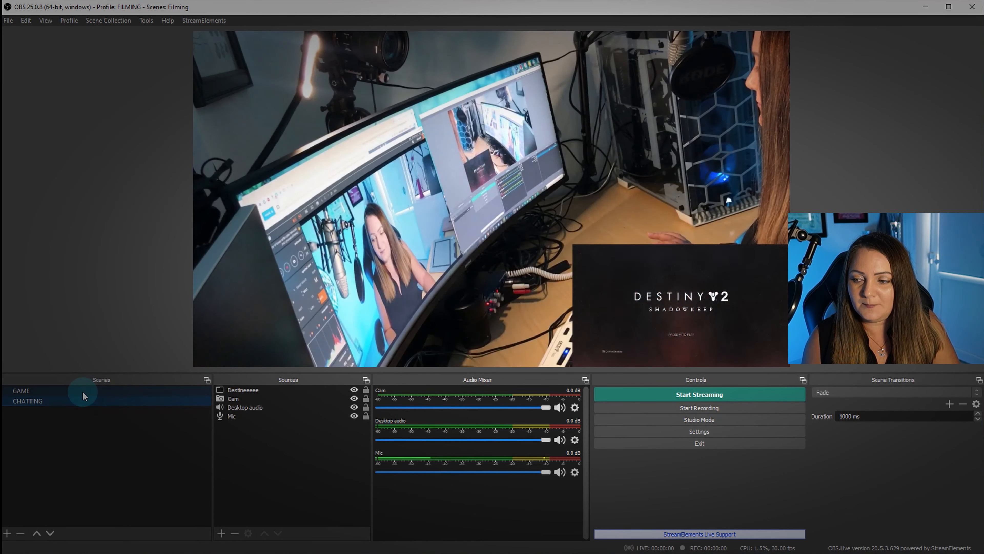
left_click(82, 391)
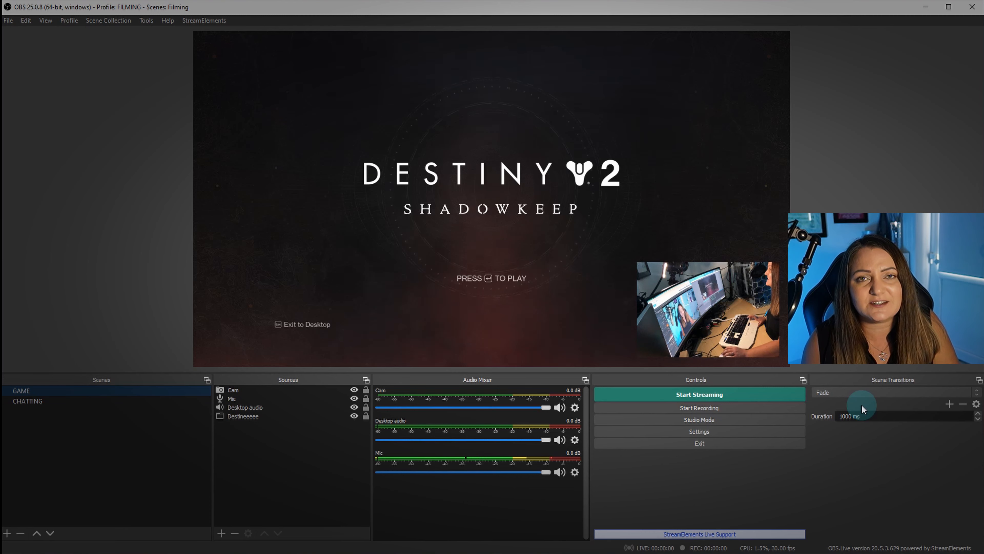
Set the Fade transition's duration to 500 ms and preview it by switching between the CHATTING and GAME scenes, ending on CHATTING
left_click_drag(852, 415, 814, 418)
type("50")
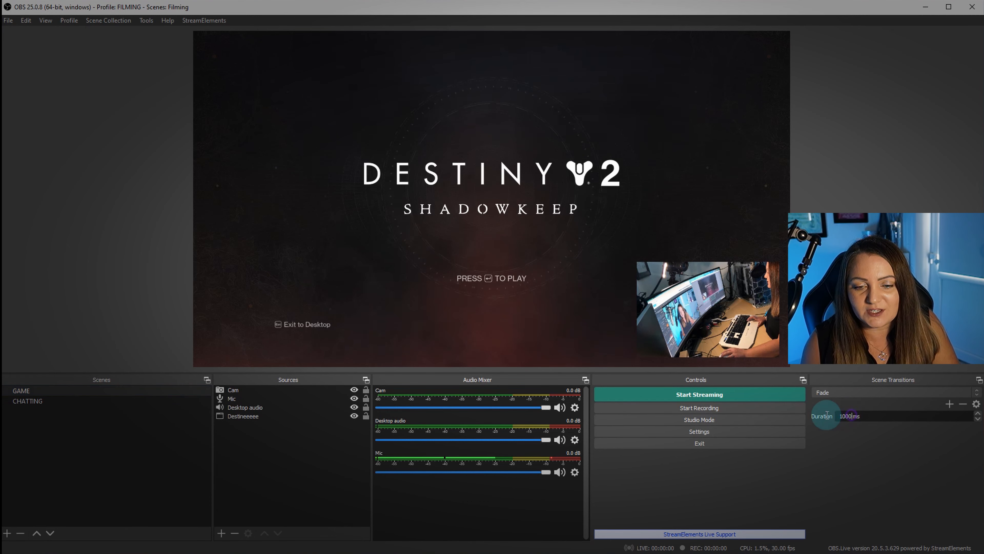
type("0")
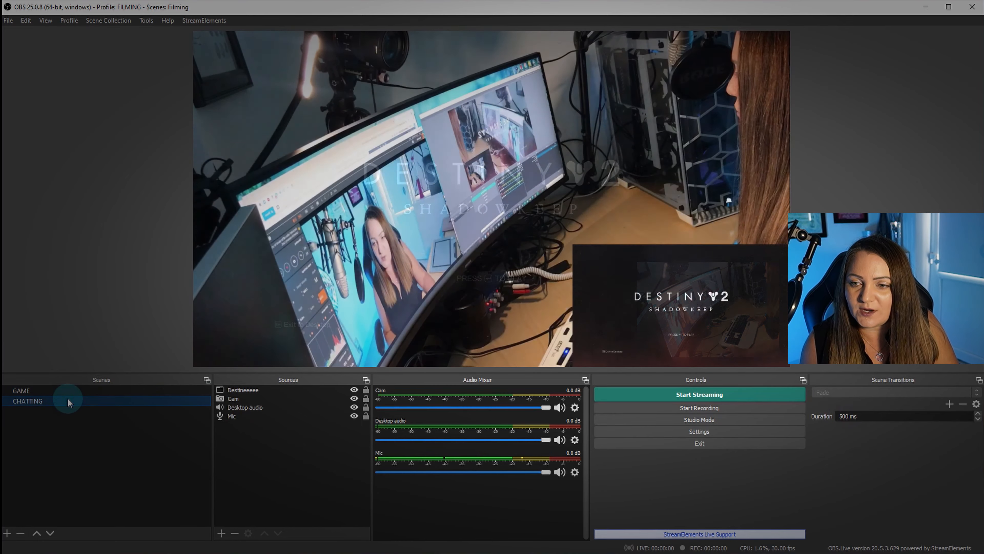
left_click(64, 391)
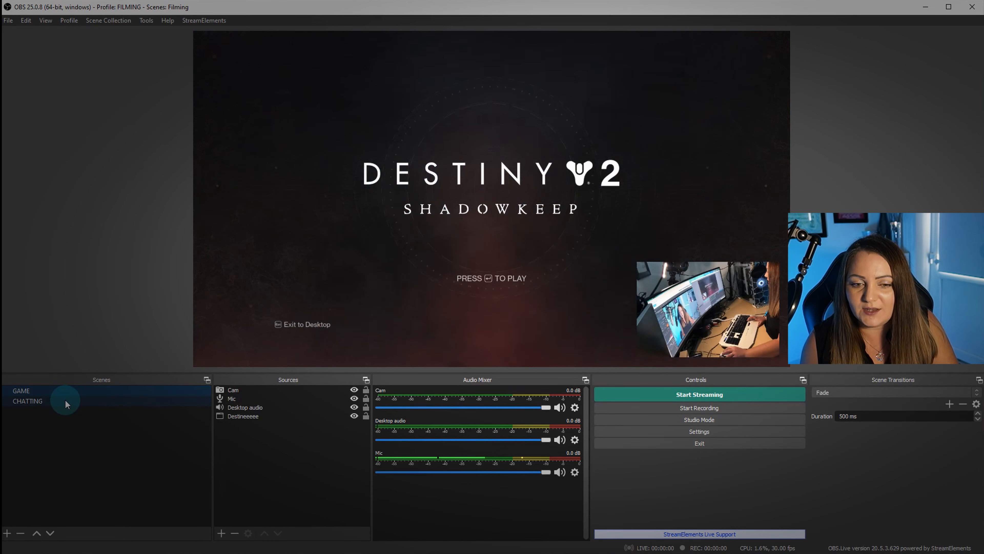
left_click(65, 400)
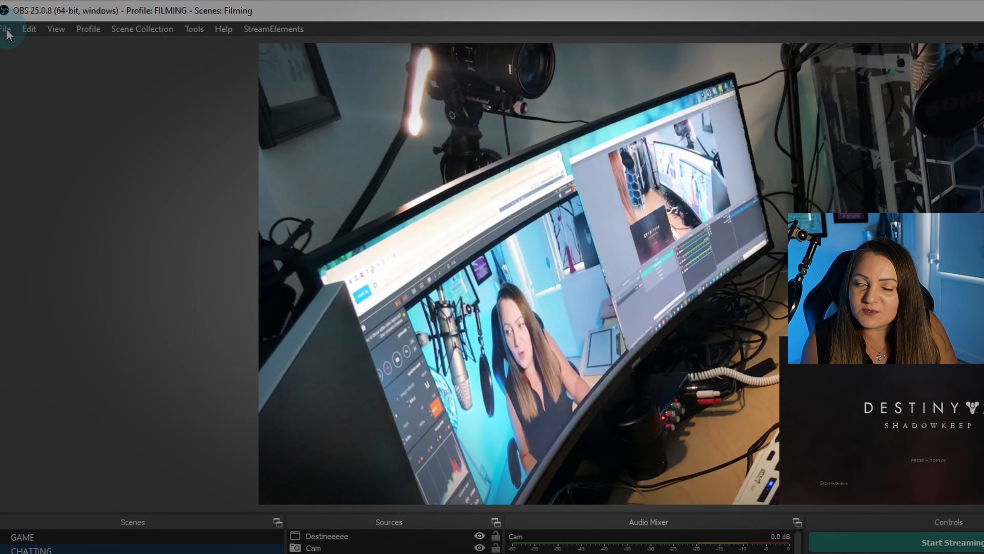
Open the stream settings and select Twitch as the streaming service
left_click(9, 21)
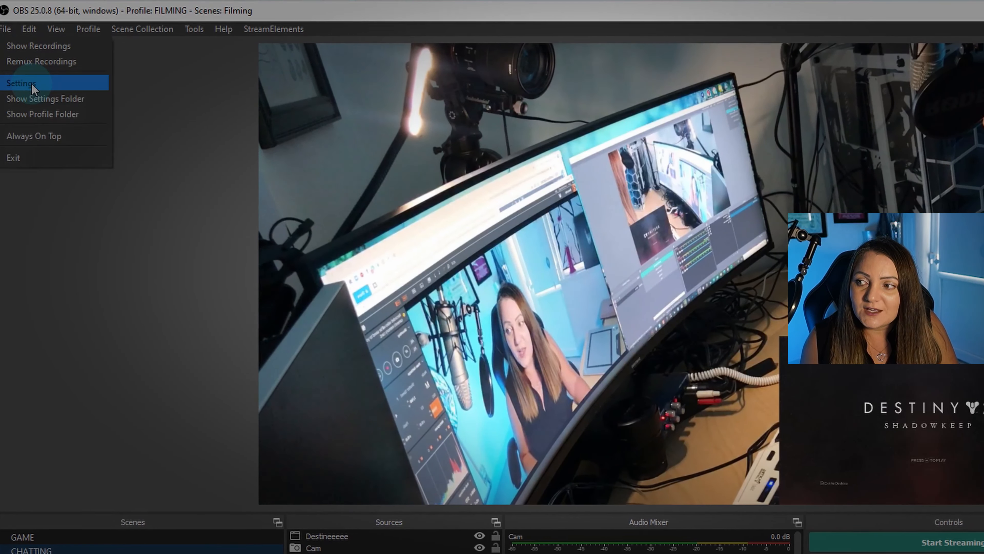
left_click(33, 82)
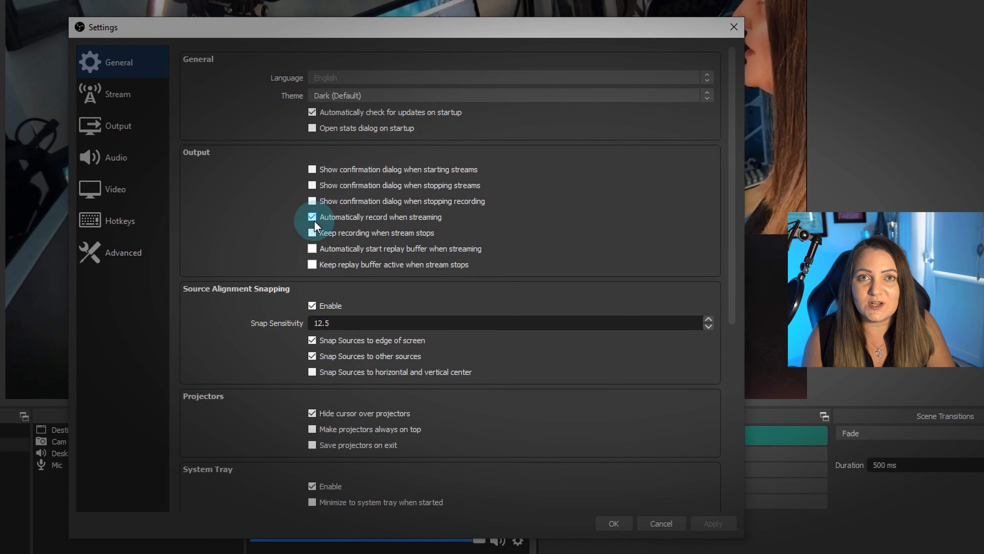
left_click(123, 95)
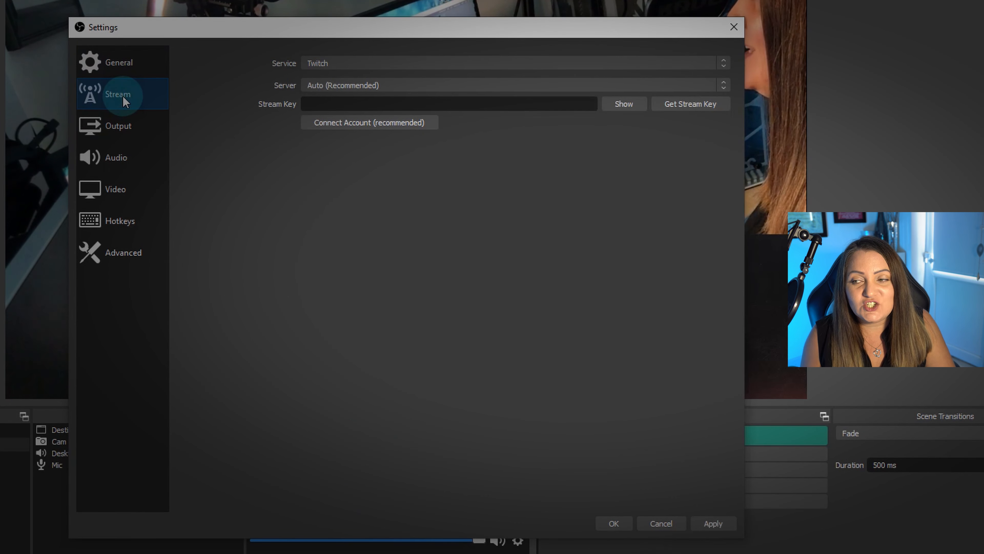
left_click(399, 60)
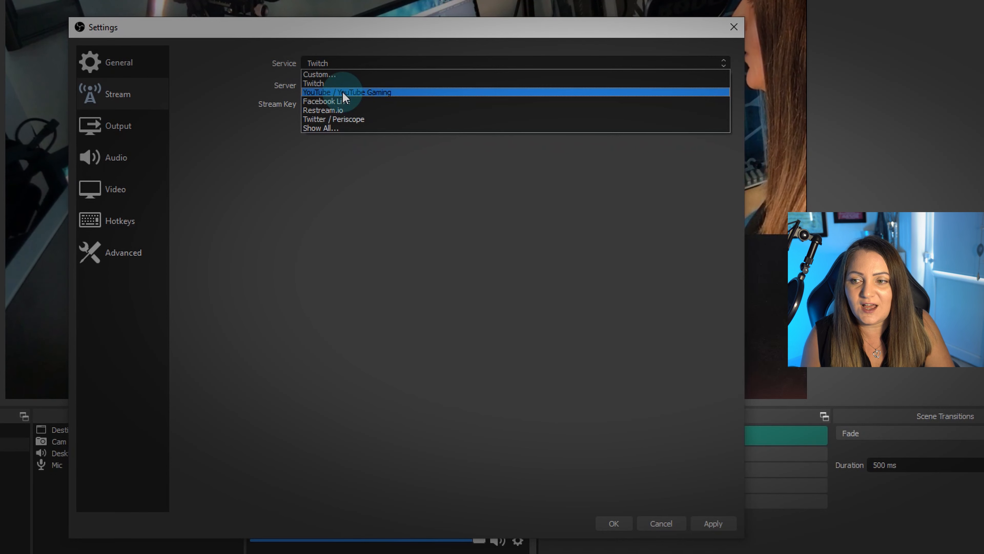
left_click(329, 81)
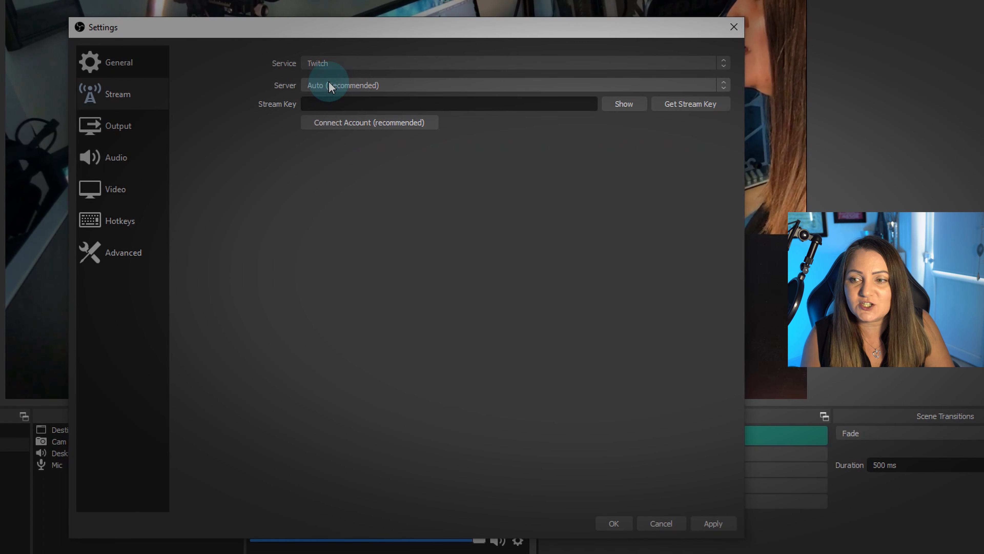
Keep the streaming server on Auto (Recommended) and connect the Twitch account
left_click(328, 81)
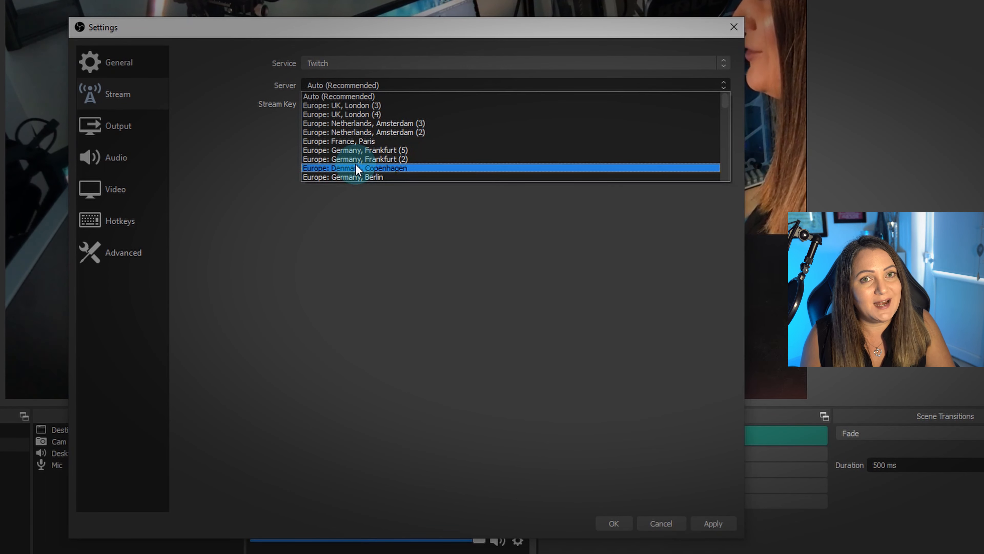
key("Escape")
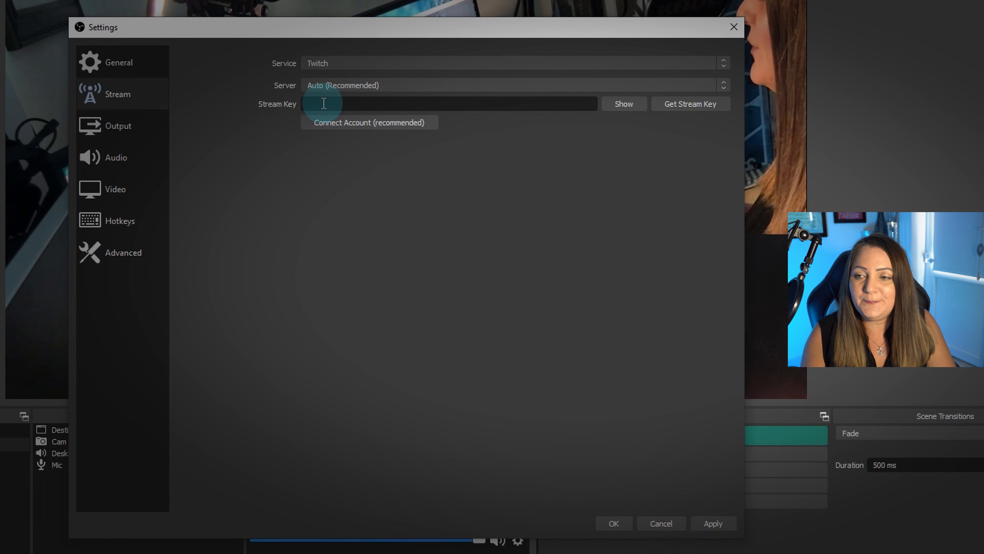
left_click(360, 123)
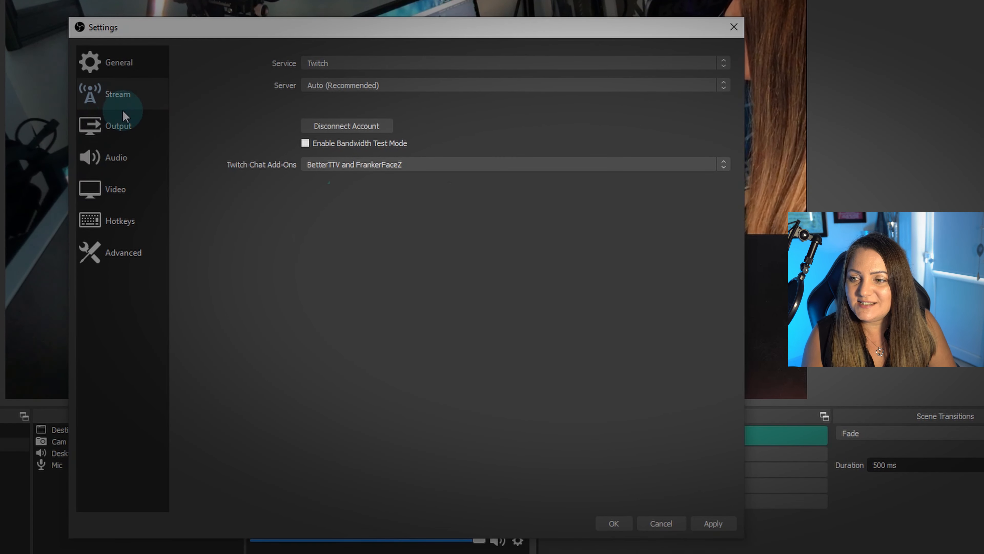
Review the settings for streaming and recording output, audio devices, and video resolution and frame rate
left_click(130, 128)
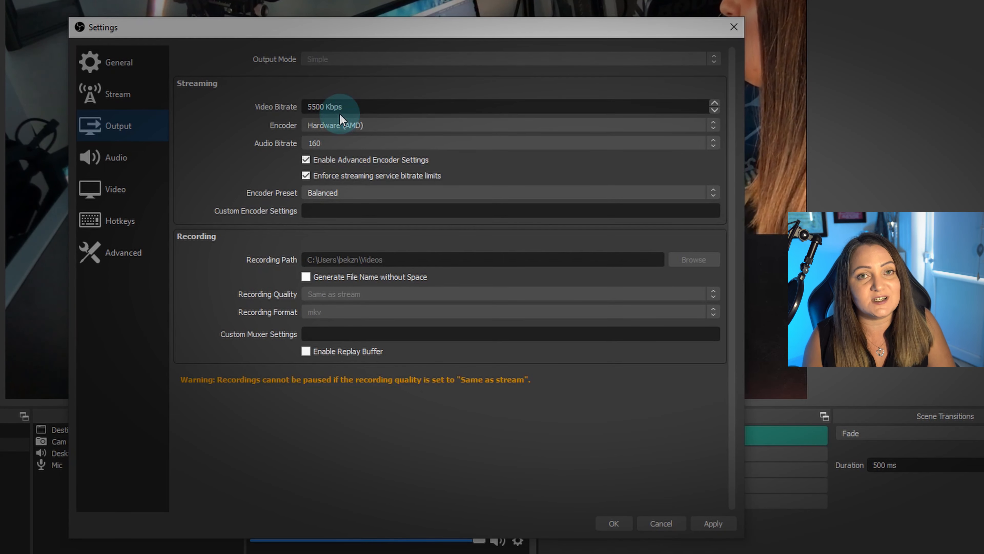
left_click(114, 163)
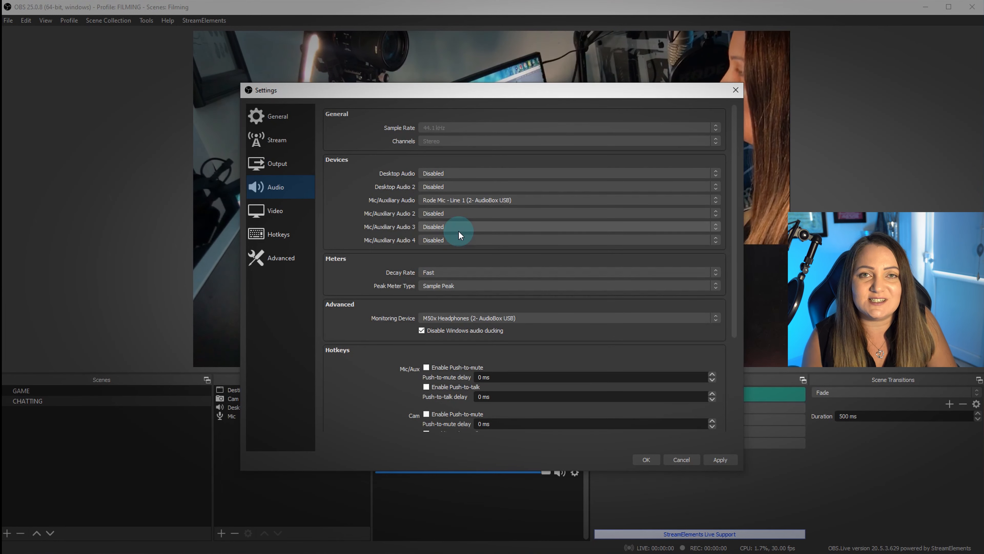
left_click(283, 210)
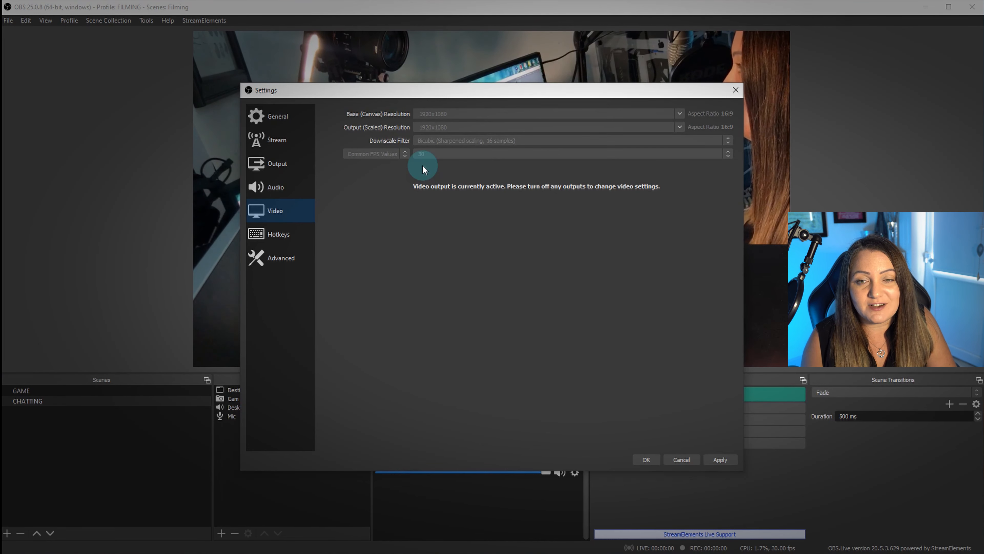
Look through the available hotkeys for streaming, scenes and sources, and save and close the settings
left_click(278, 234)
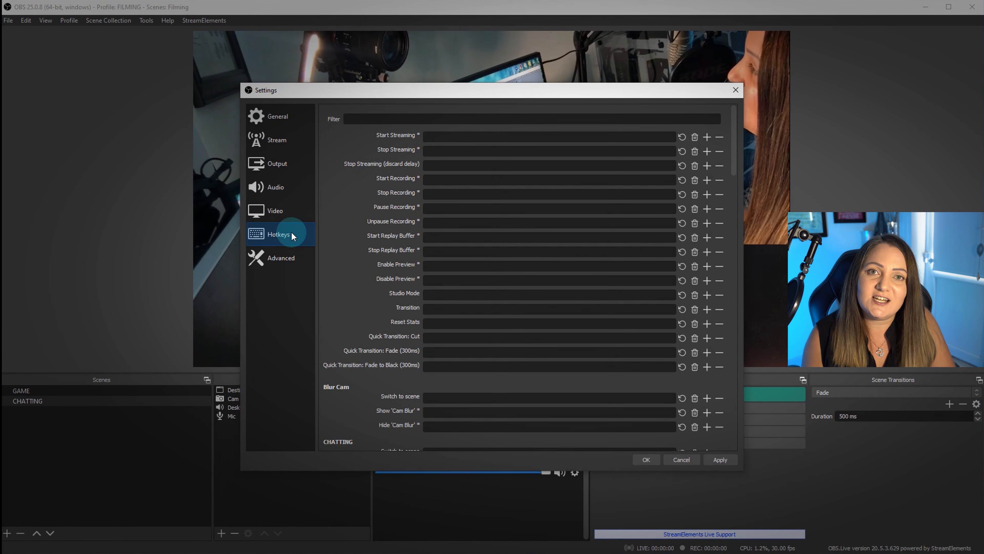
scroll(363, 324, "down", 5)
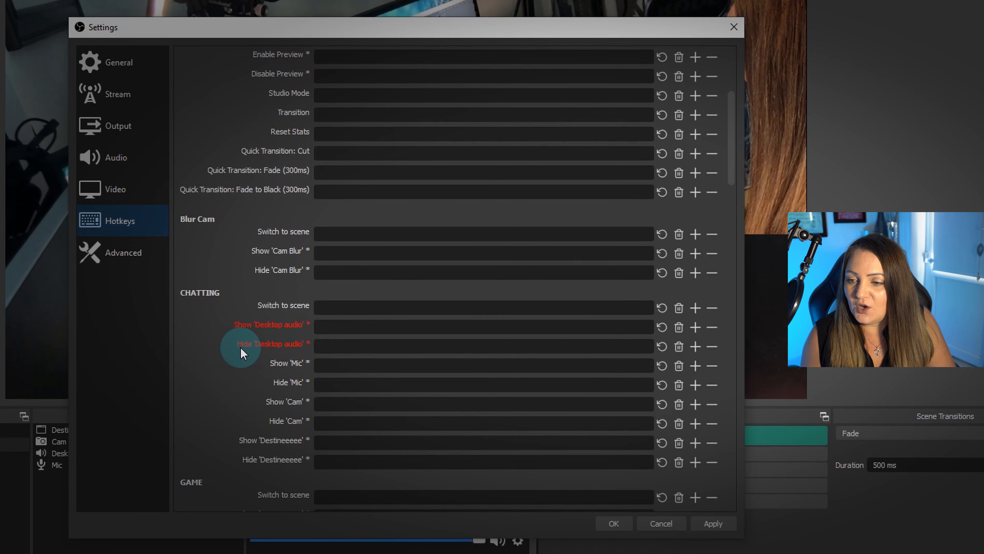
scroll(243, 353, "down", 1)
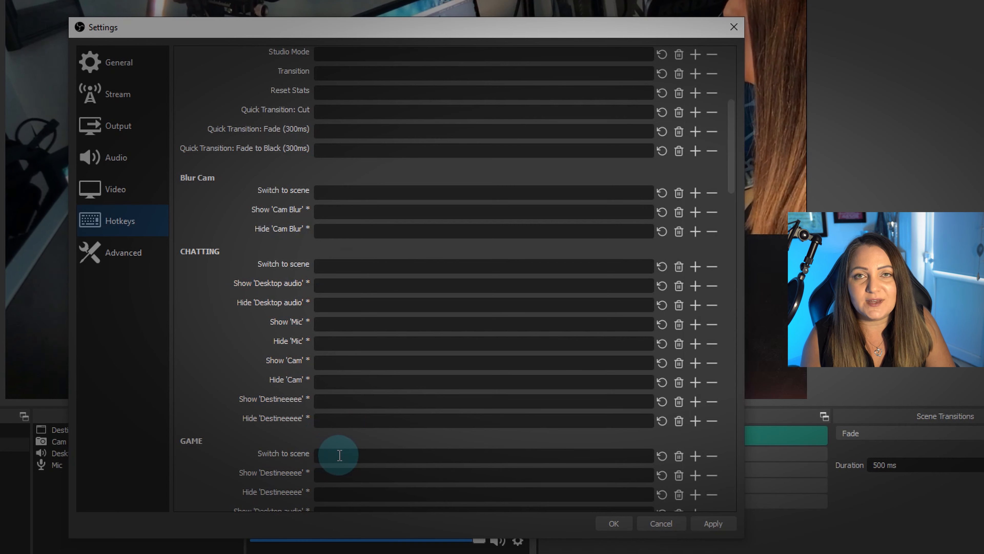
scroll(339, 455, "up", 6)
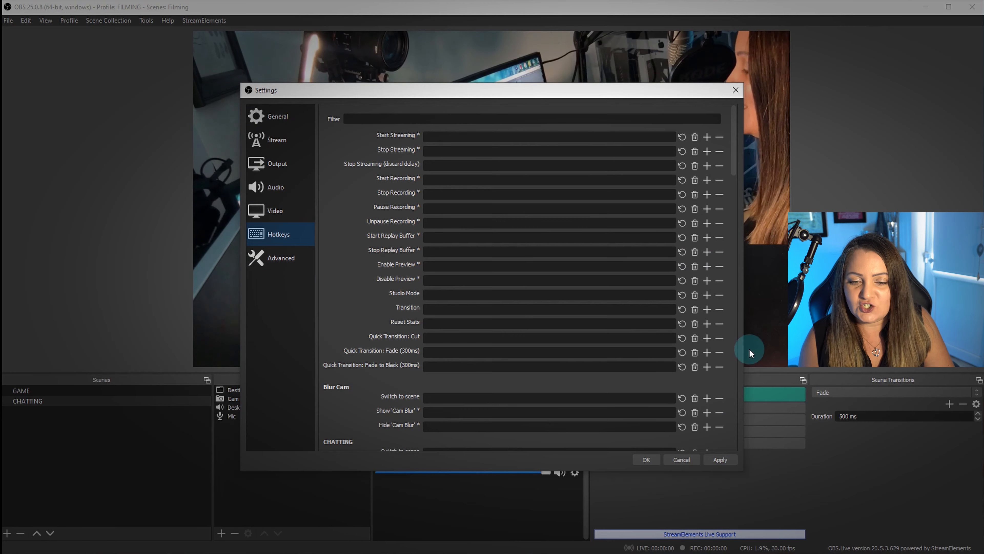
left_click(644, 461)
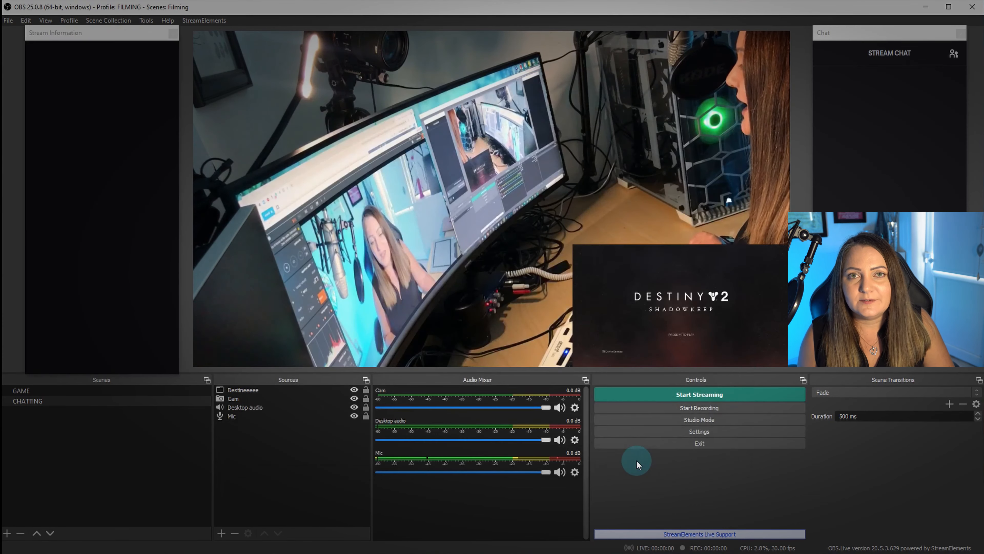